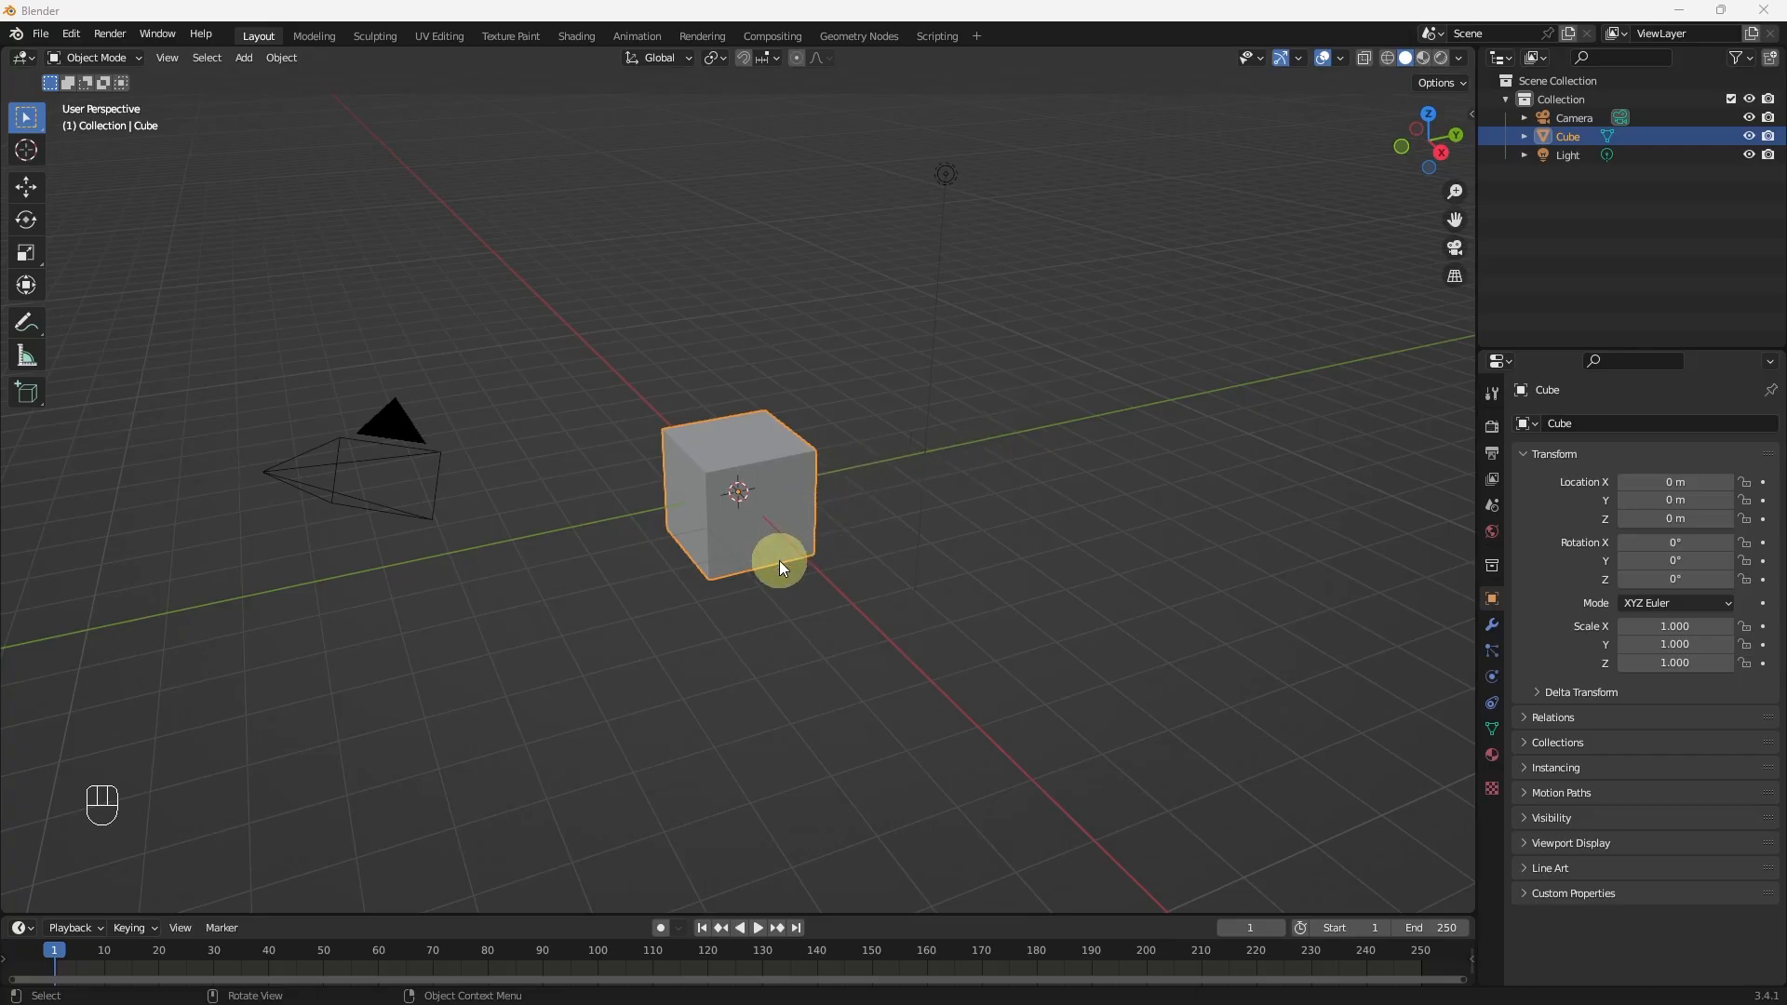
# - Select the default cube, copy it, and paste the copy in the same place
pyautogui.scroll(-1, 778, 563)
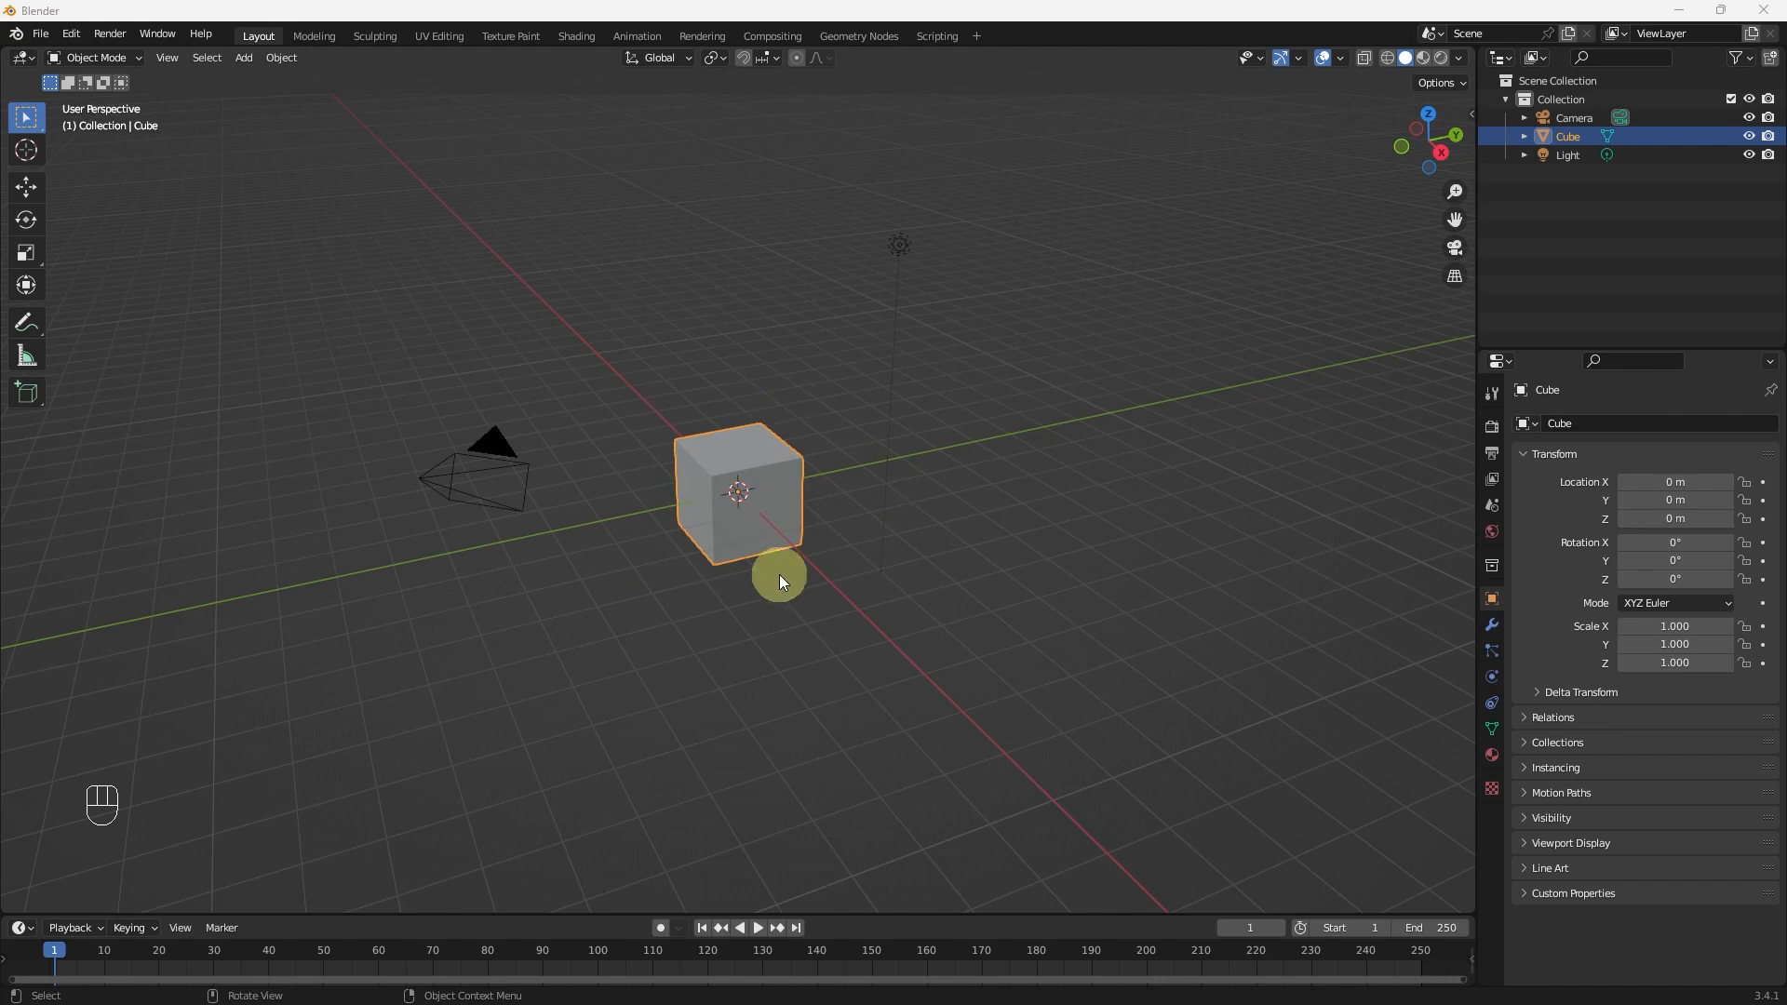
pyautogui.click(493, 451)
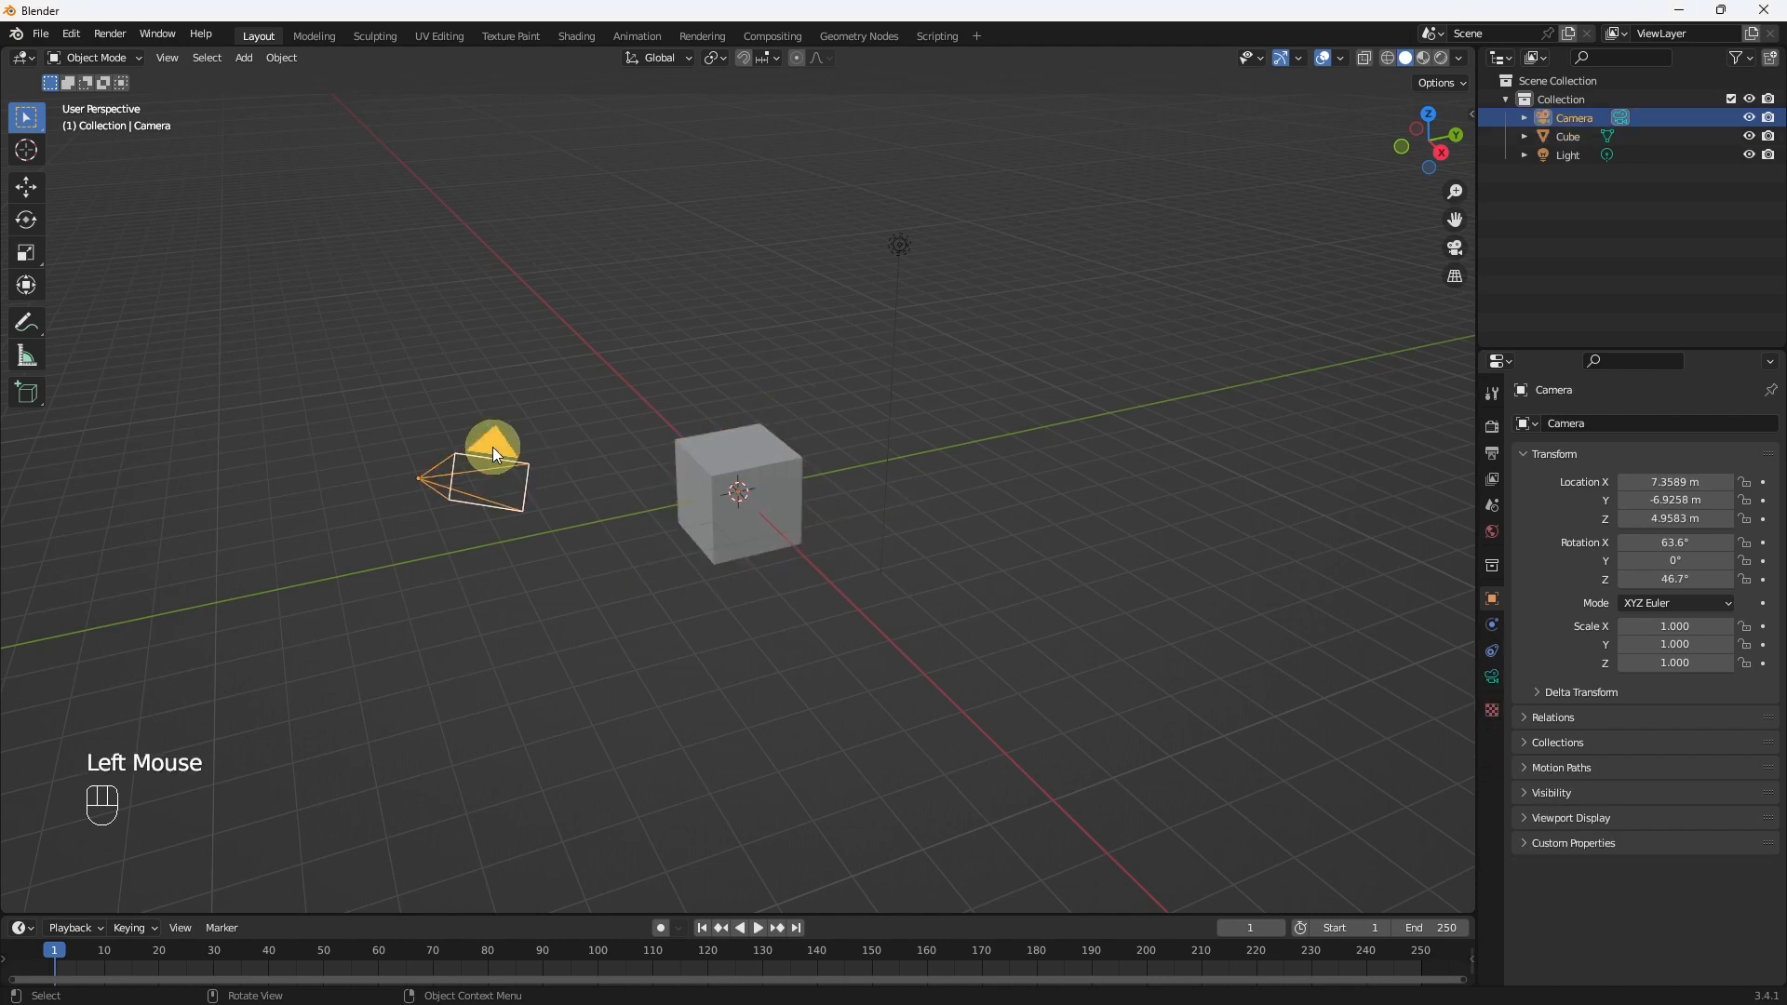
pyautogui.click(768, 462)
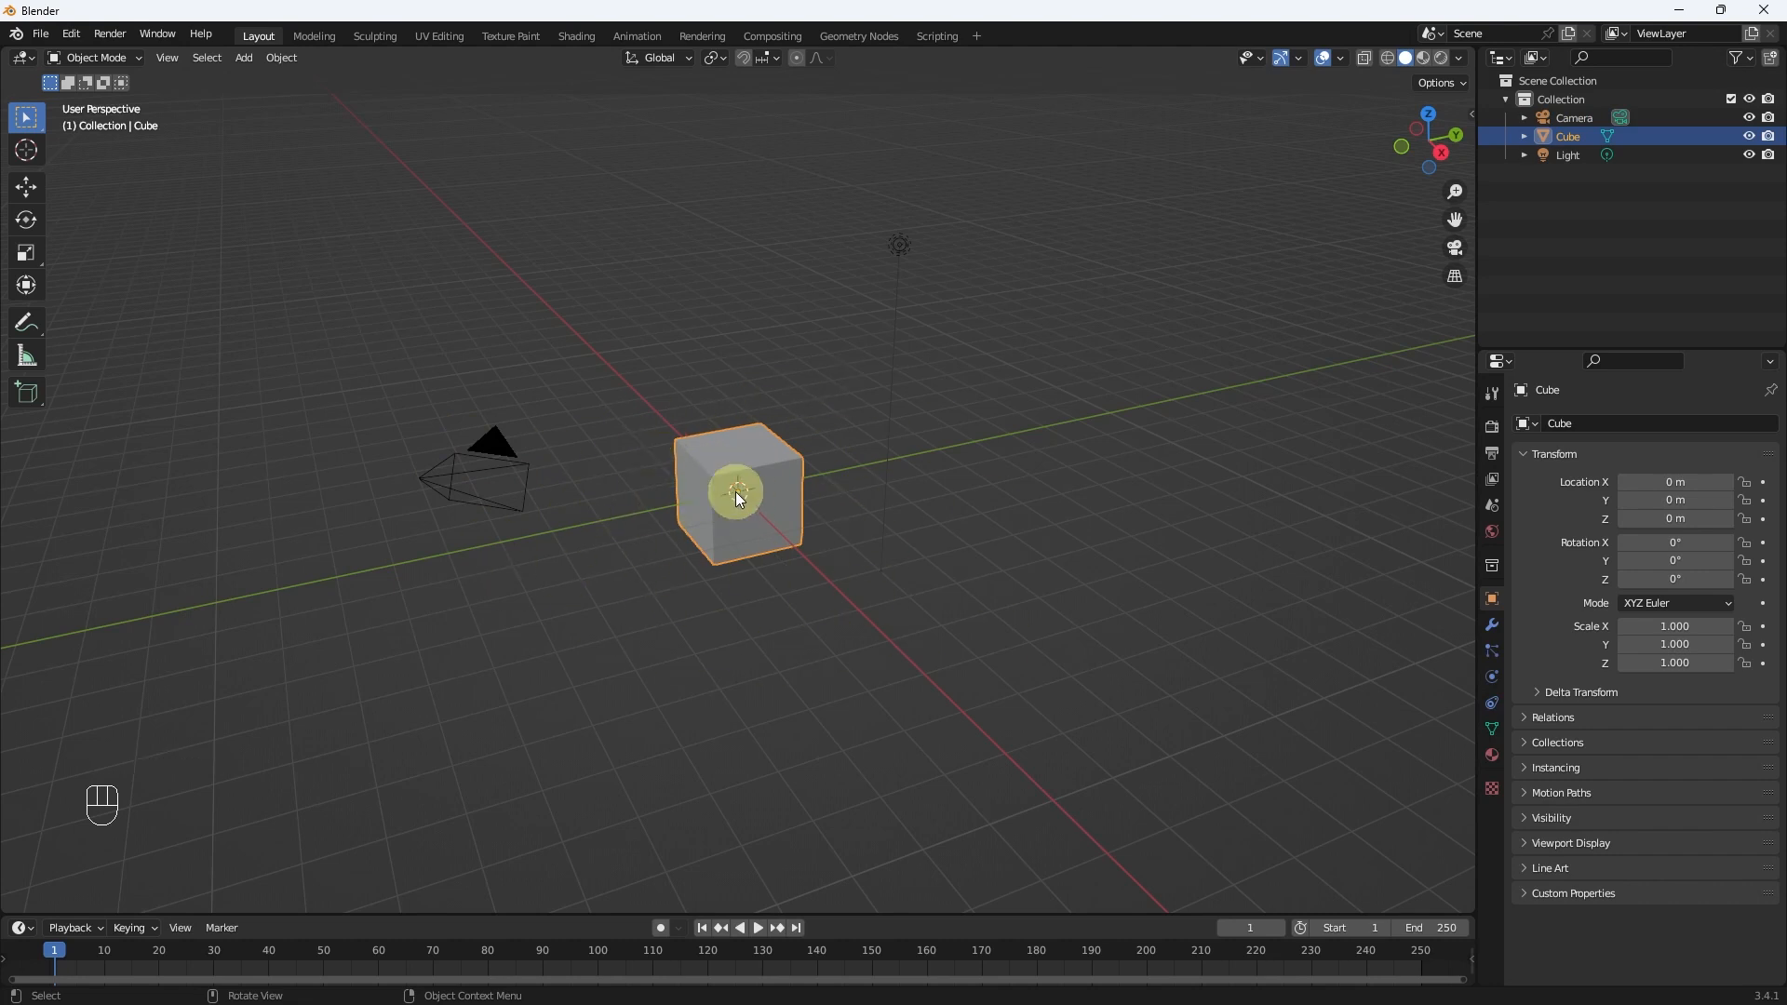
pyautogui.click(283, 58)
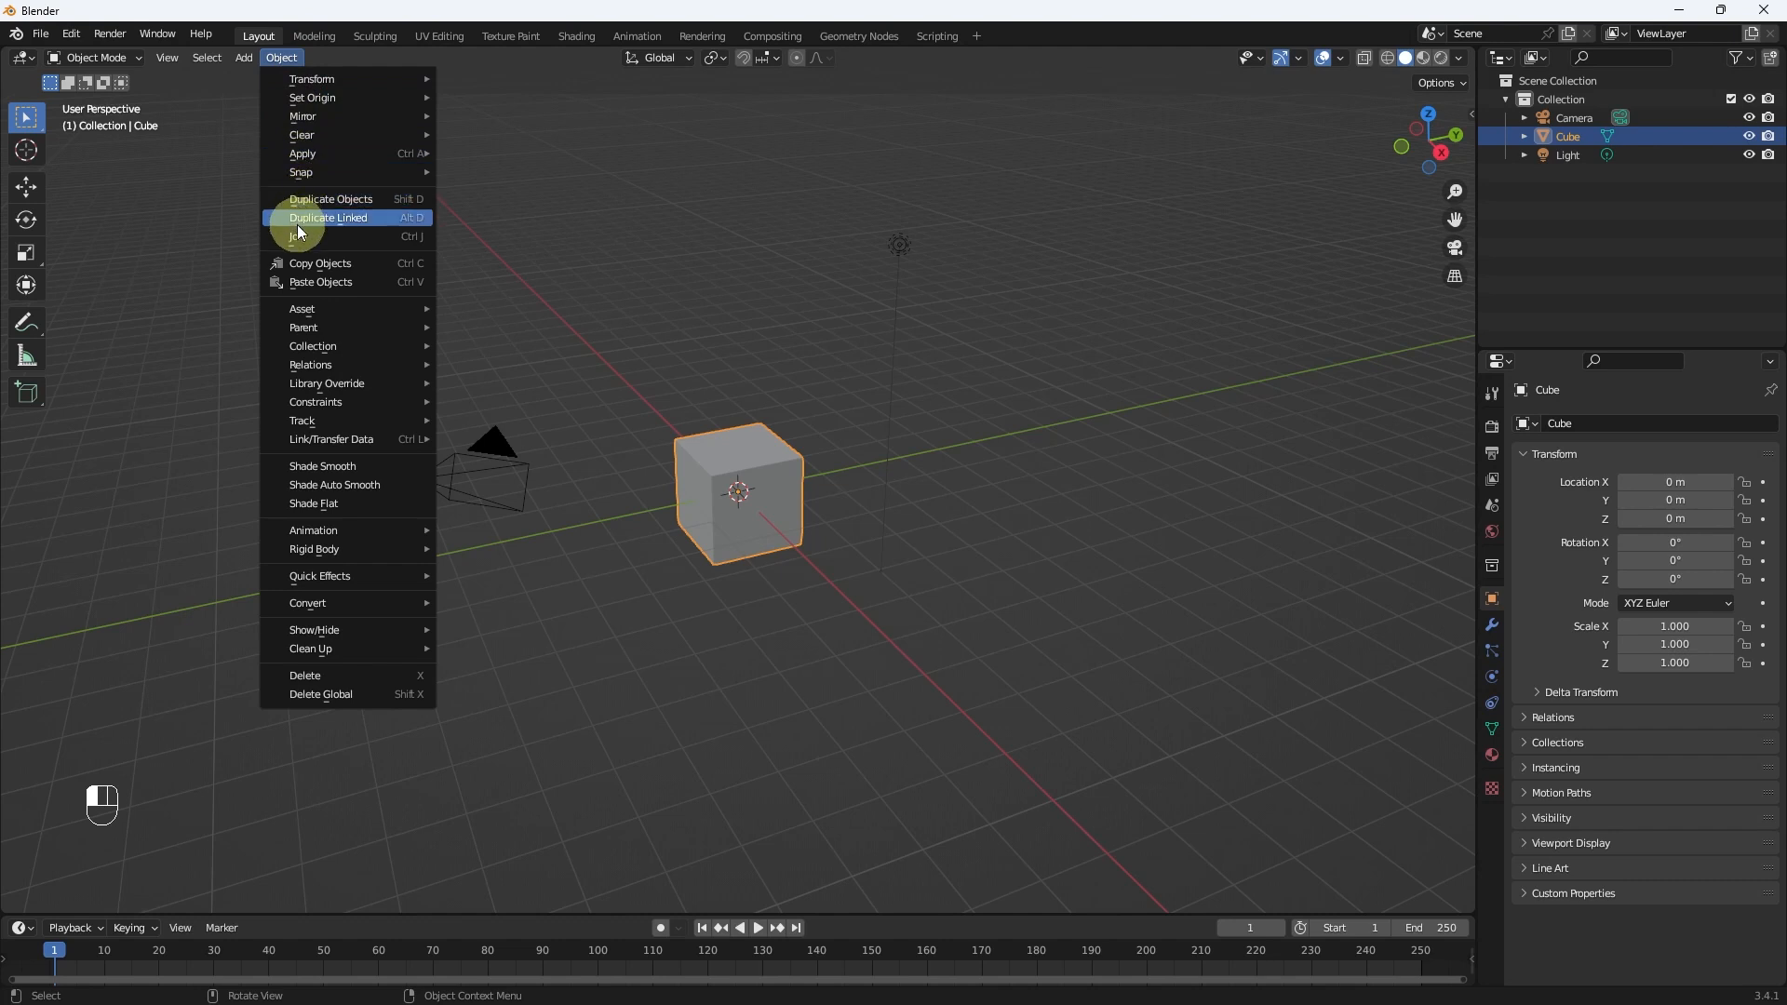
pyautogui.click(356, 270)
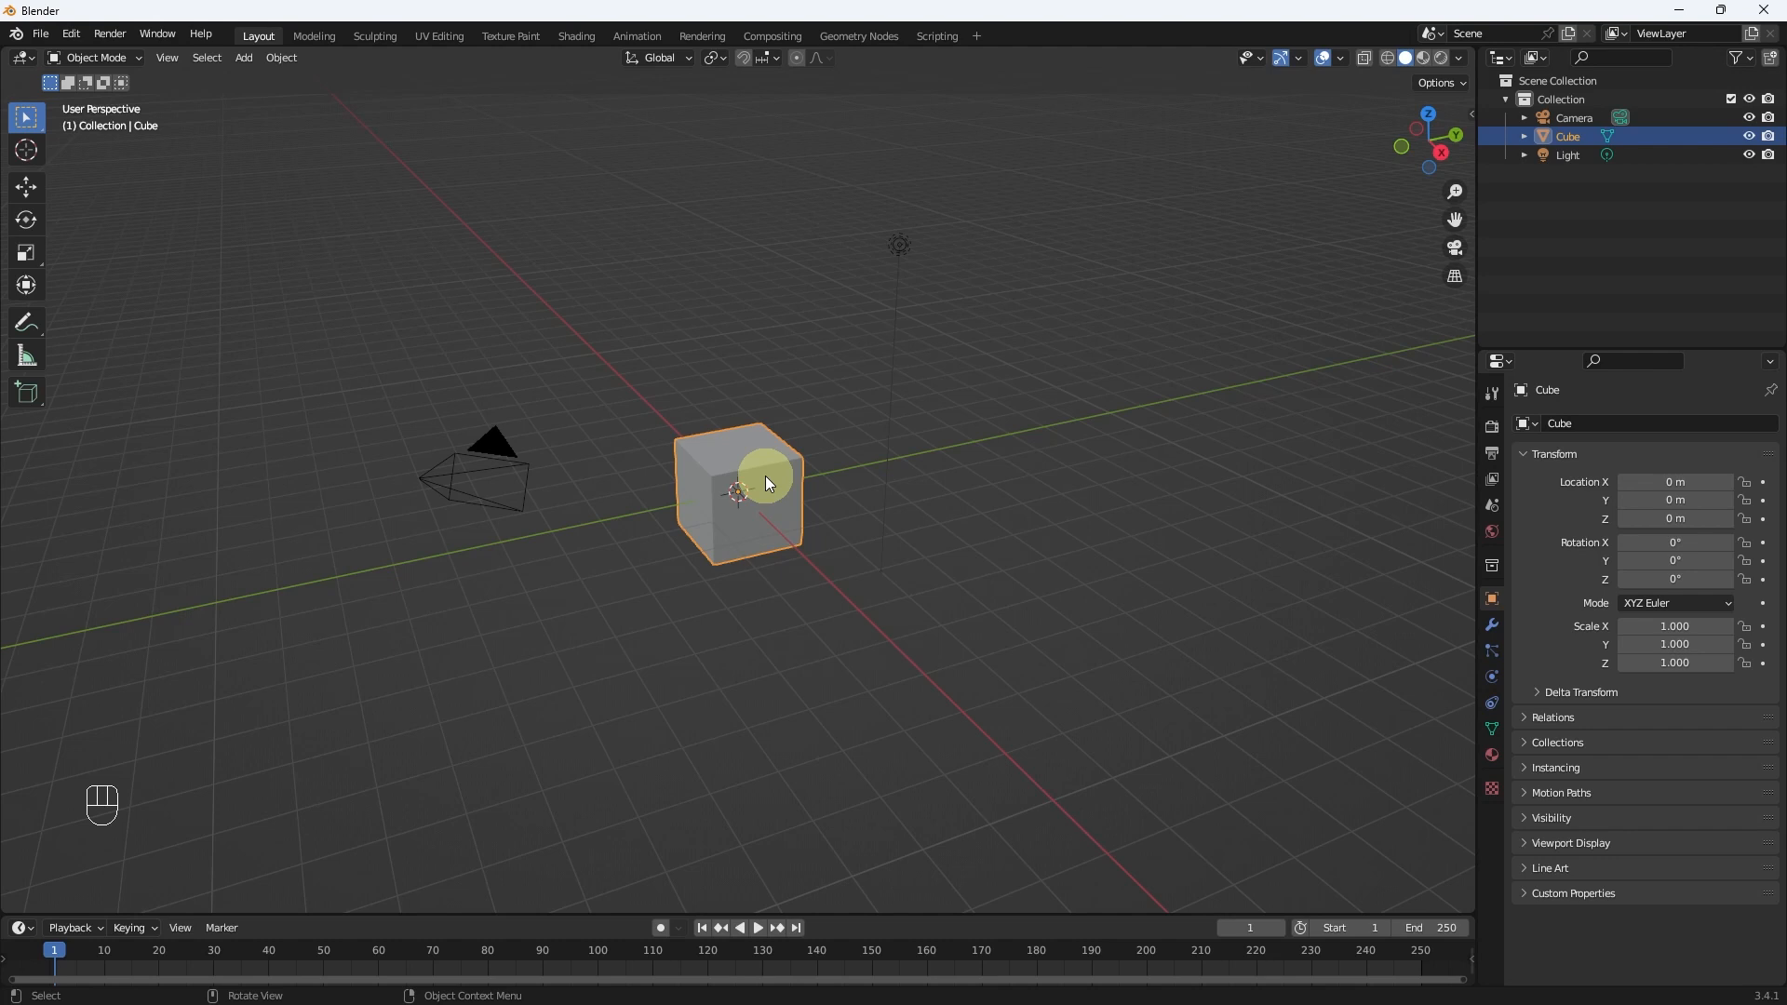
pyautogui.click(289, 62)
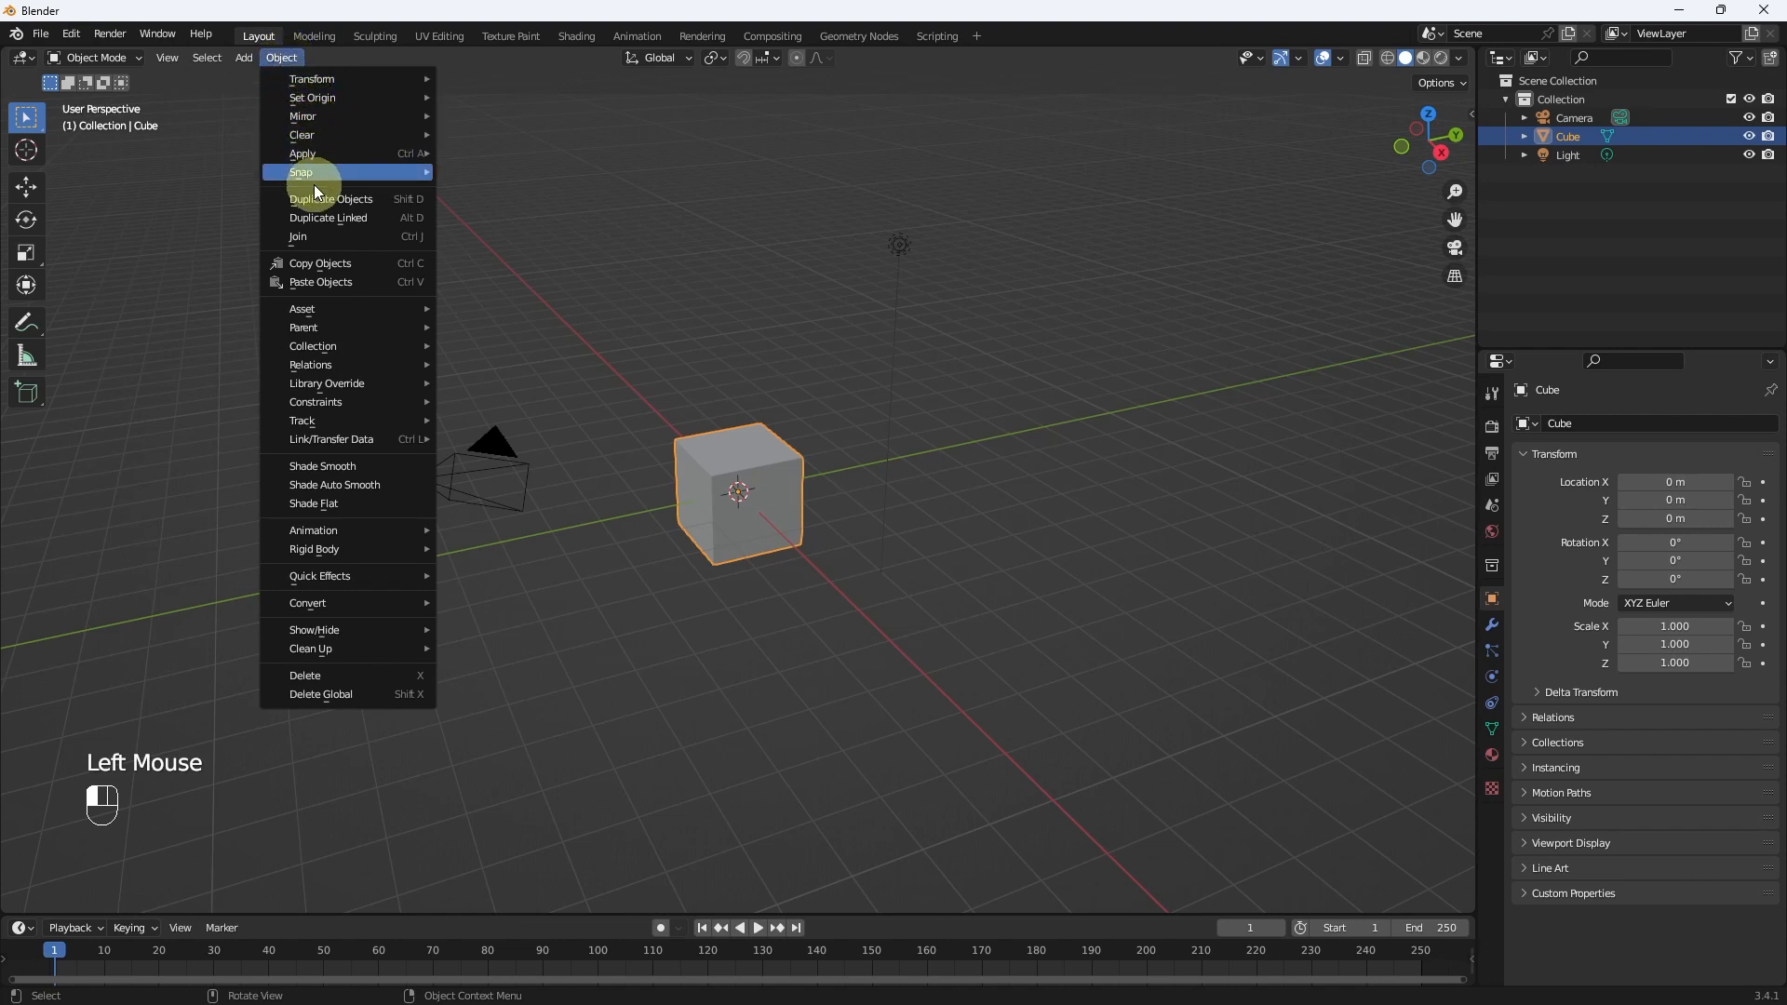
pyautogui.click(320, 281)
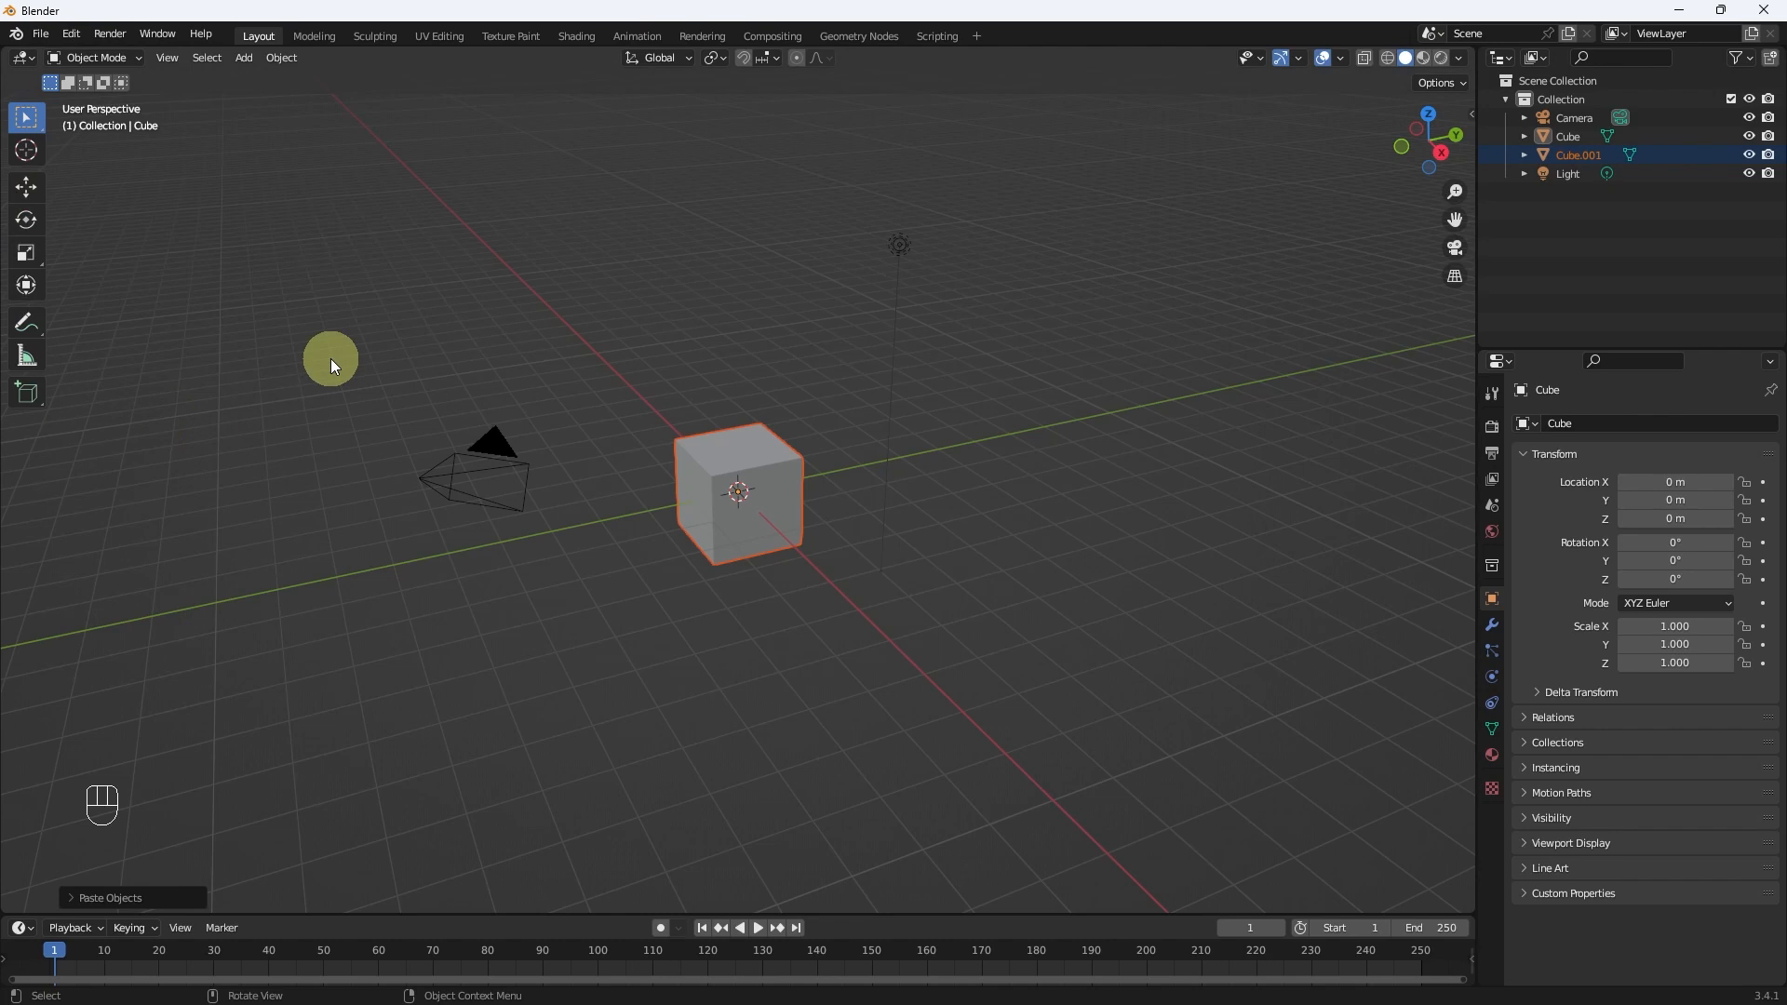
# - Move the pasted cube in the positive Y direction with the Move tool, clear of the original
pyautogui.click(31, 185)
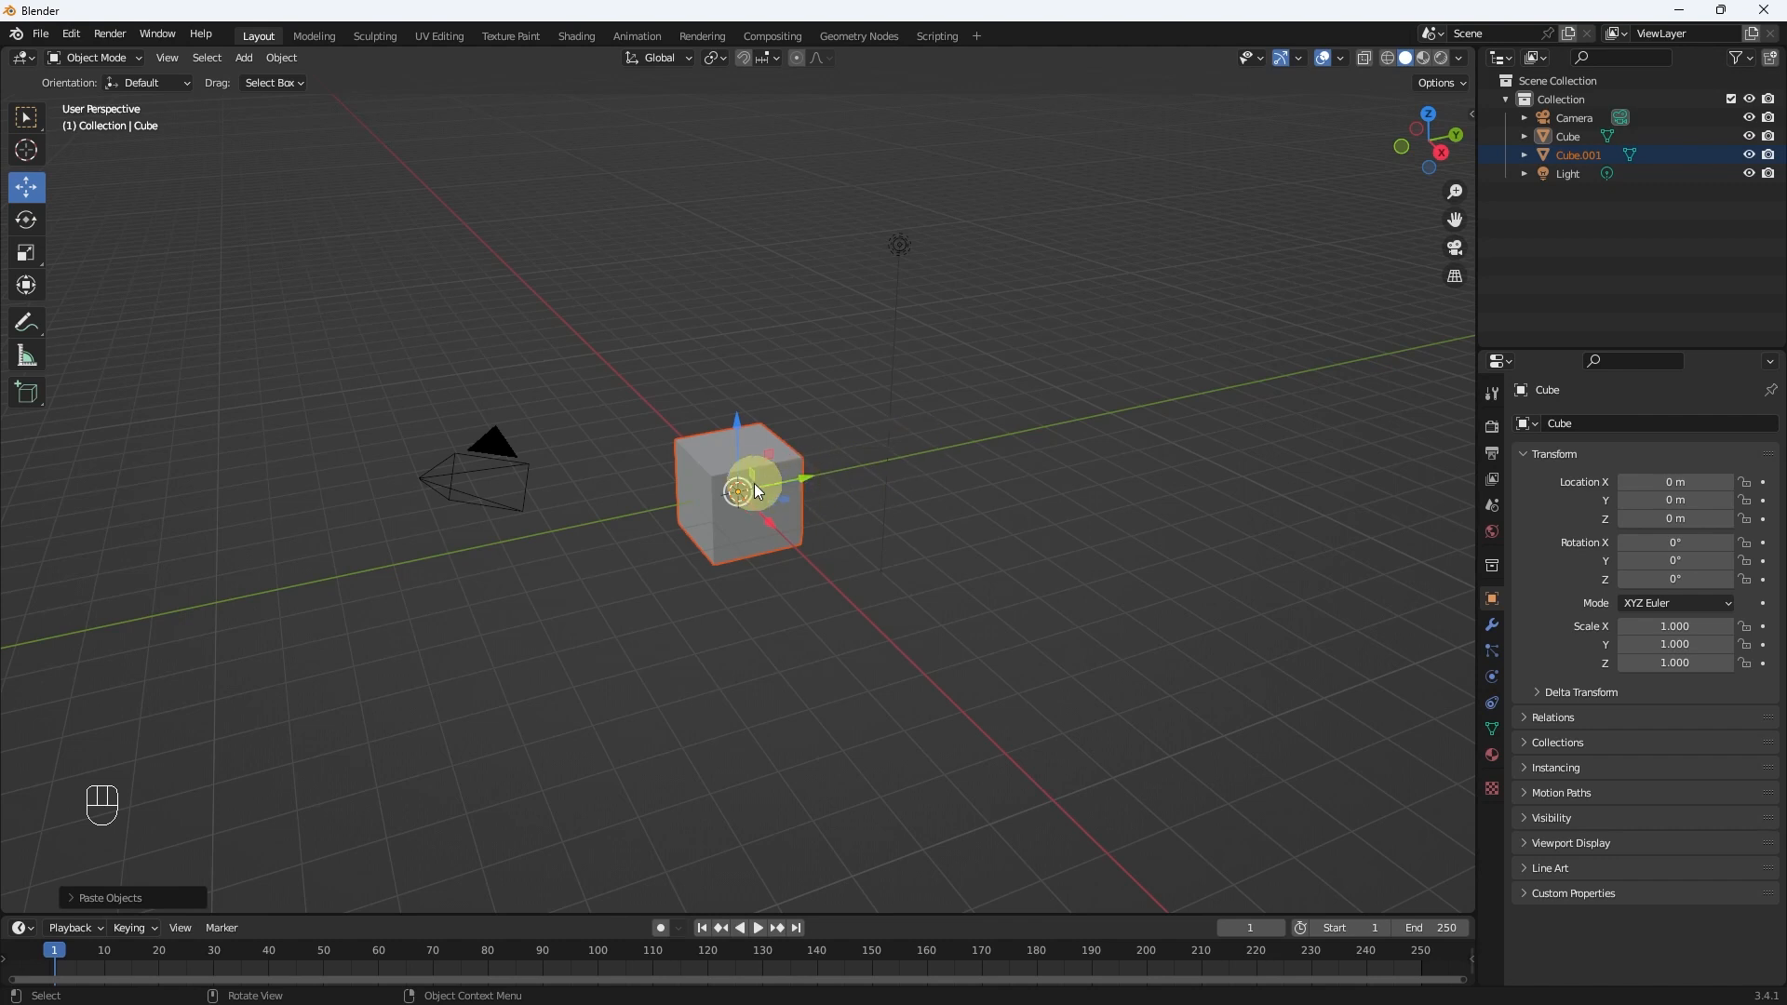
pyautogui.click(804, 482)
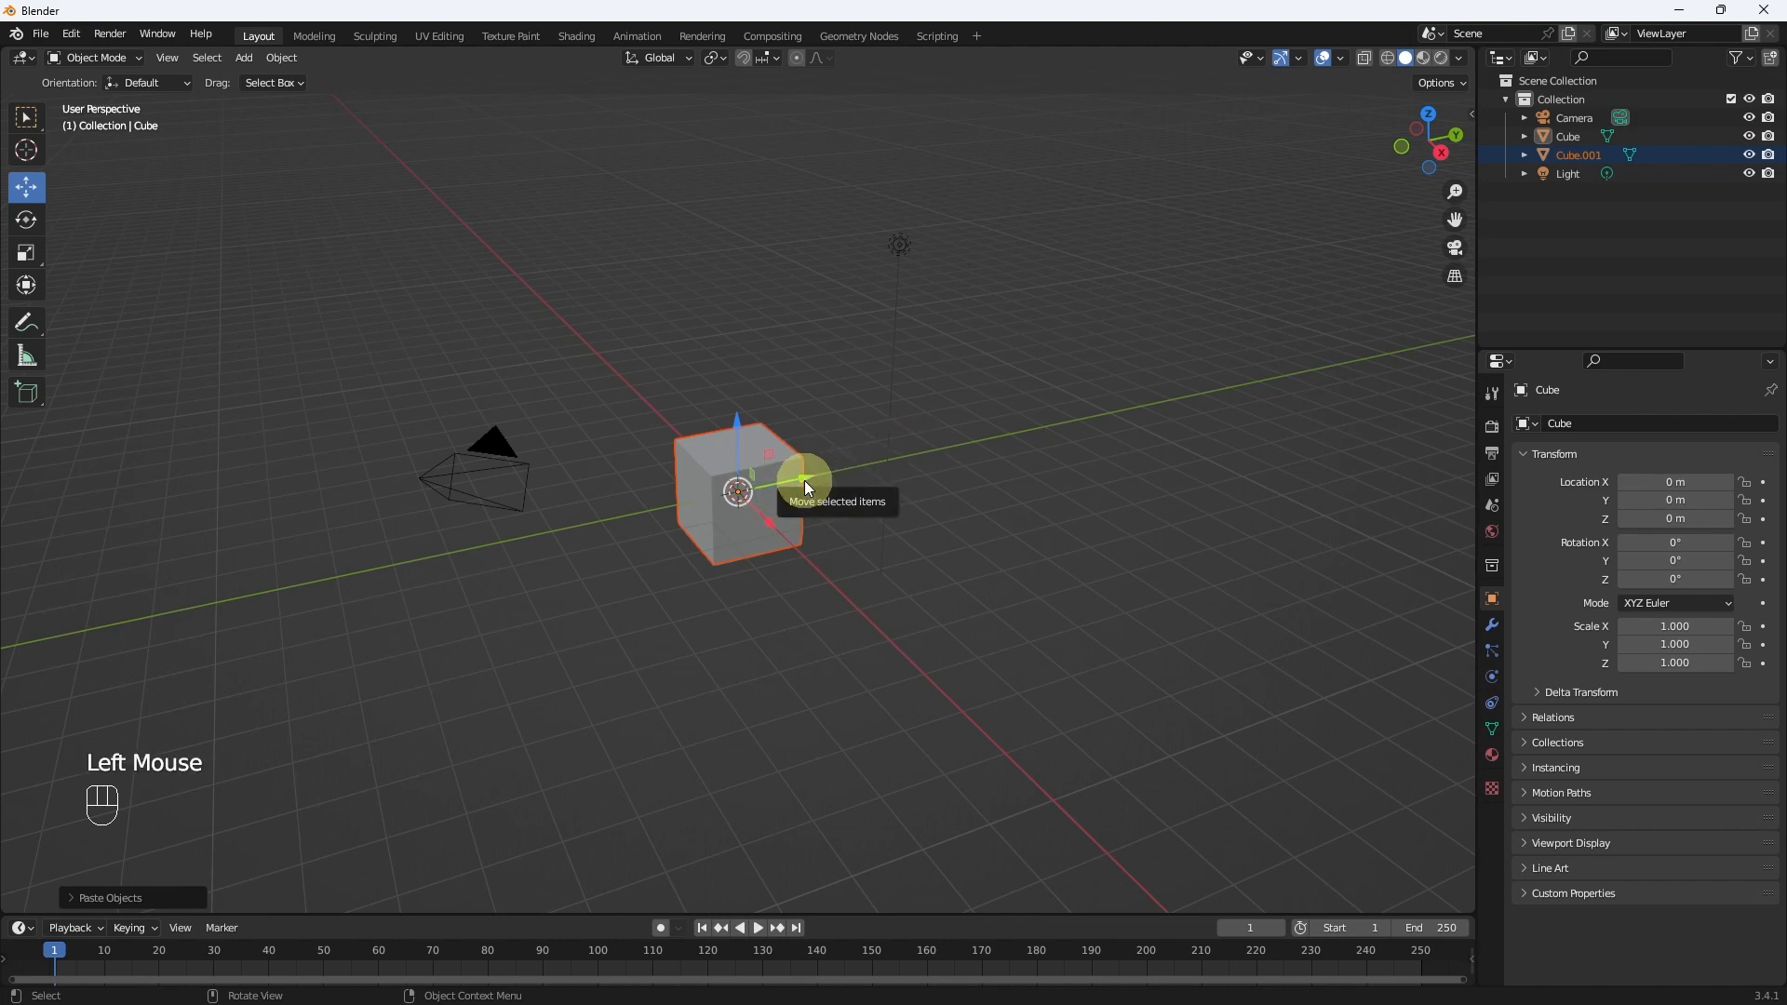
pyautogui.moveTo(805, 482); pyautogui.dragTo(1080, 425)
# - Copy and paste the moved cube, and shift the new copy in the positive X direction
pyautogui.scroll(-2, 826, 530)
pyautogui.moveTo(827, 530); pyautogui.dragTo(751, 505, button='middle')
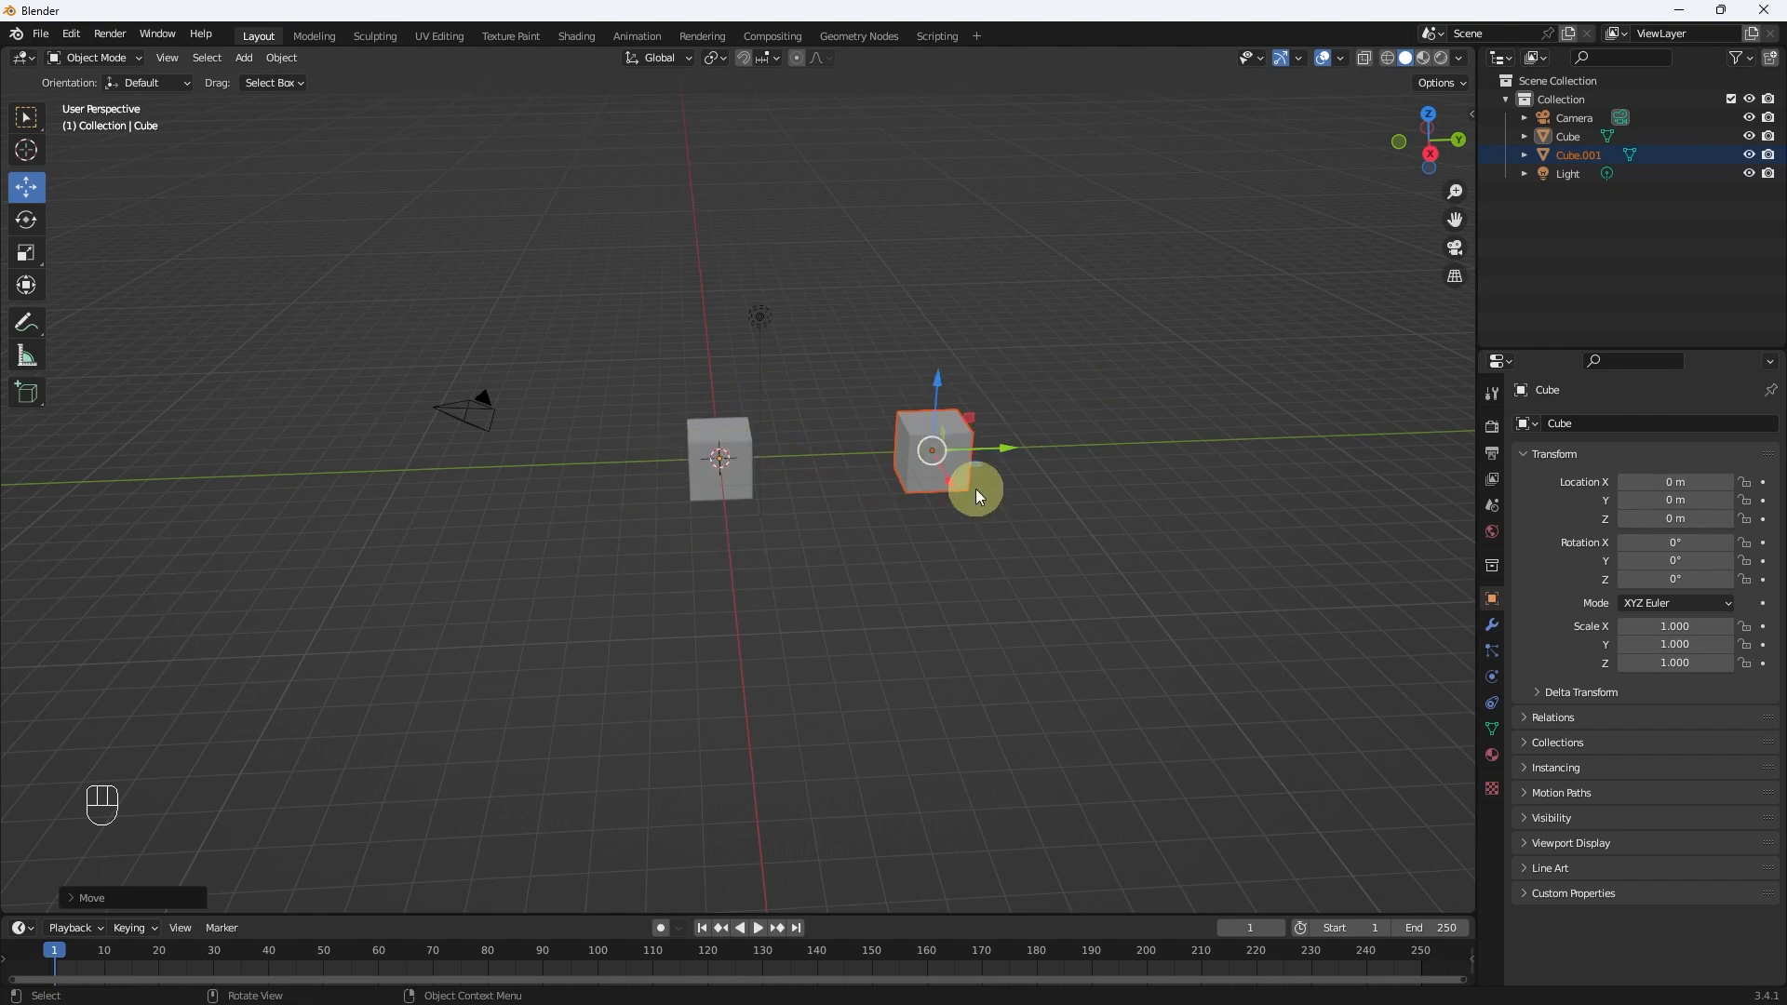
pyautogui.scroll(-2, 983, 549)
pyautogui.moveTo(986, 557); pyautogui.dragTo(1043, 566, button='middle')
pyautogui.scroll(1, 1044, 562)
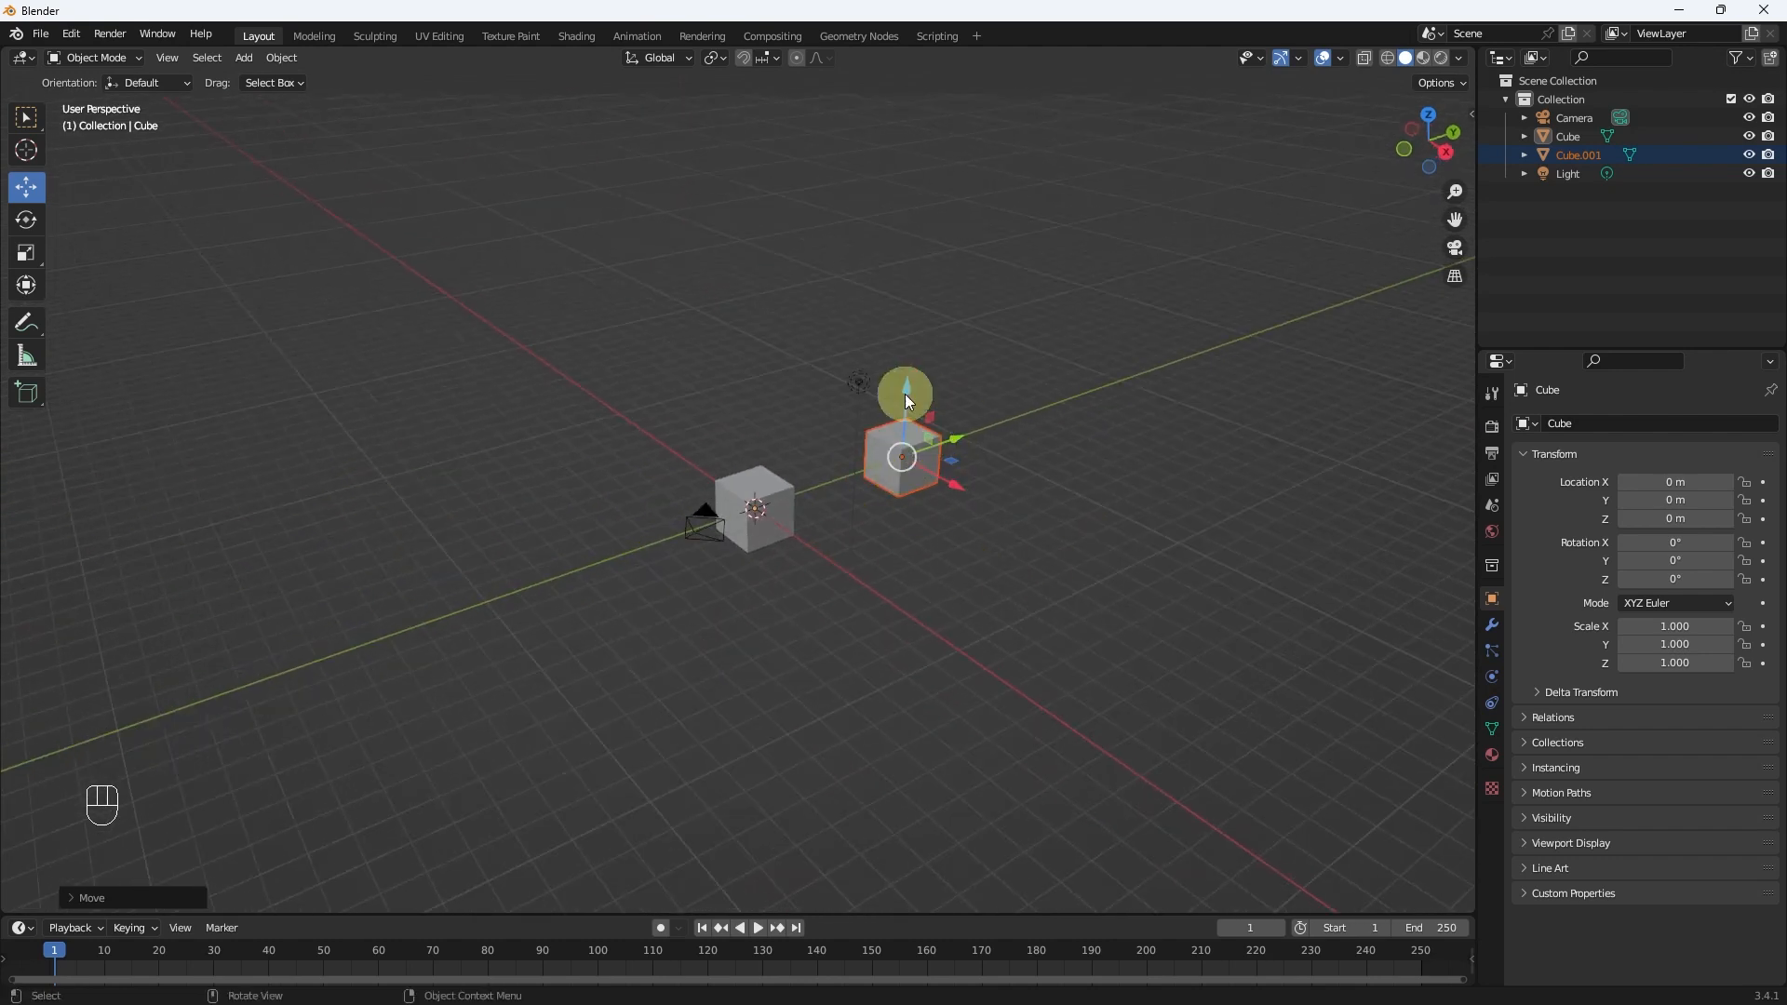
pyautogui.click(284, 58)
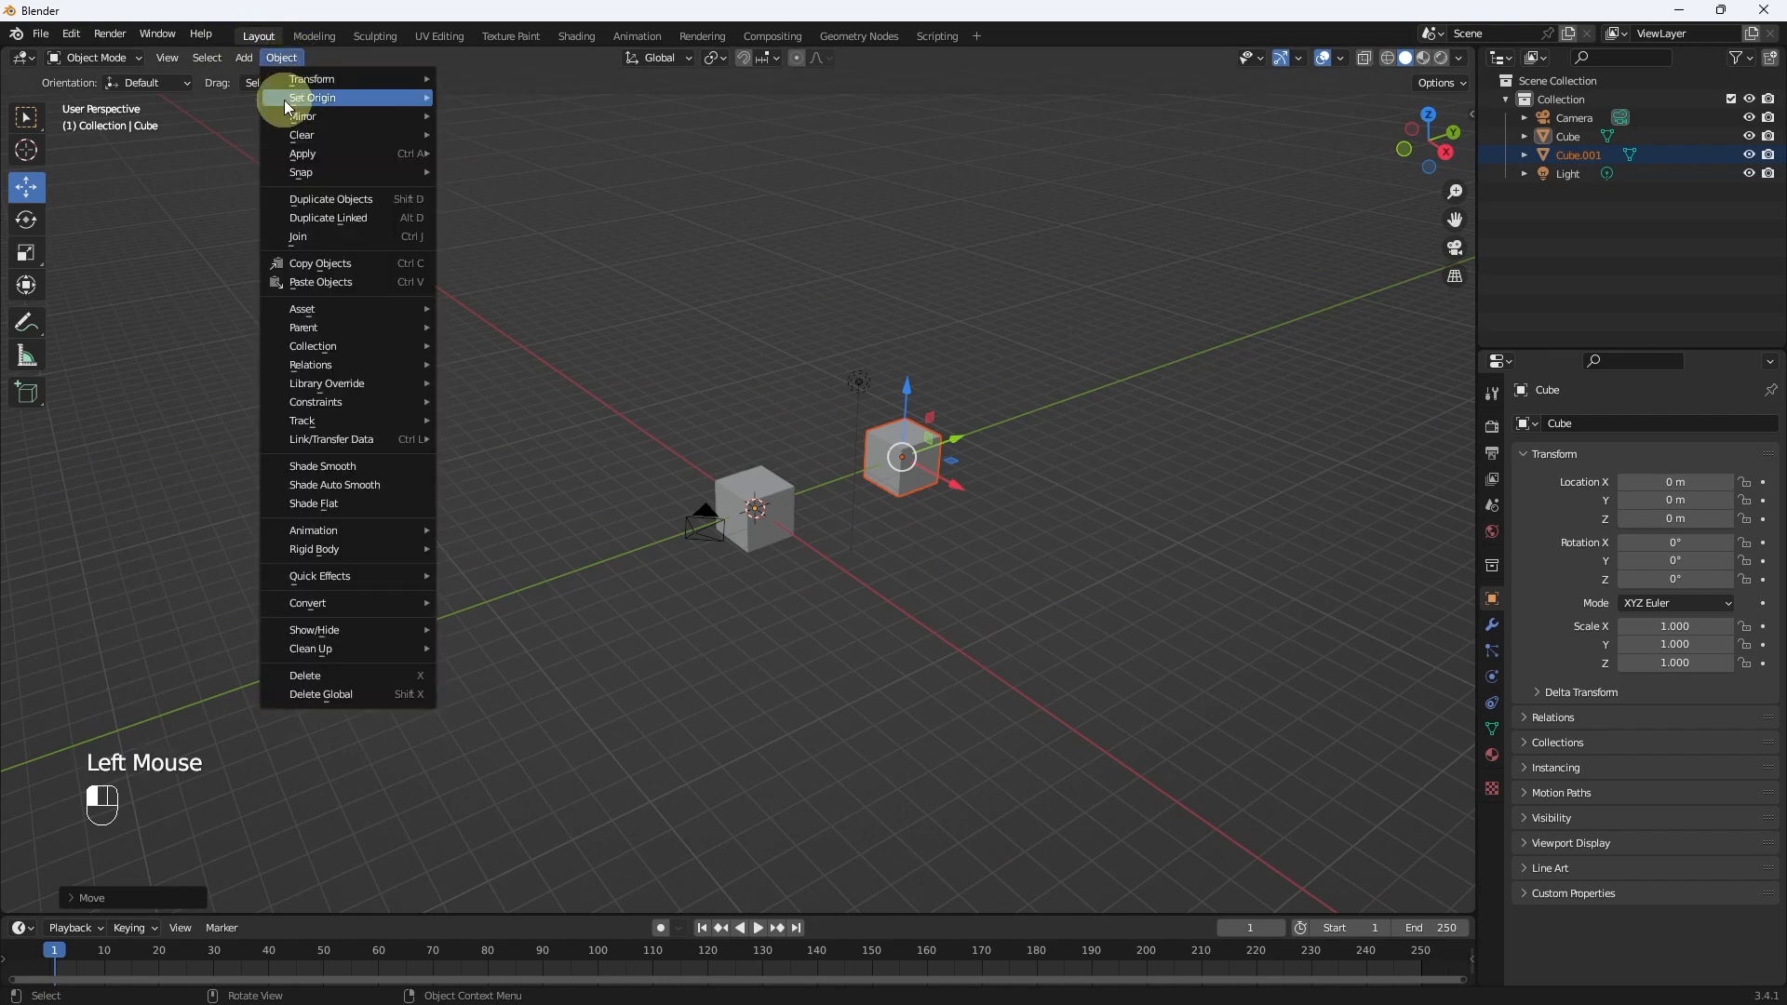
pyautogui.click(294, 263)
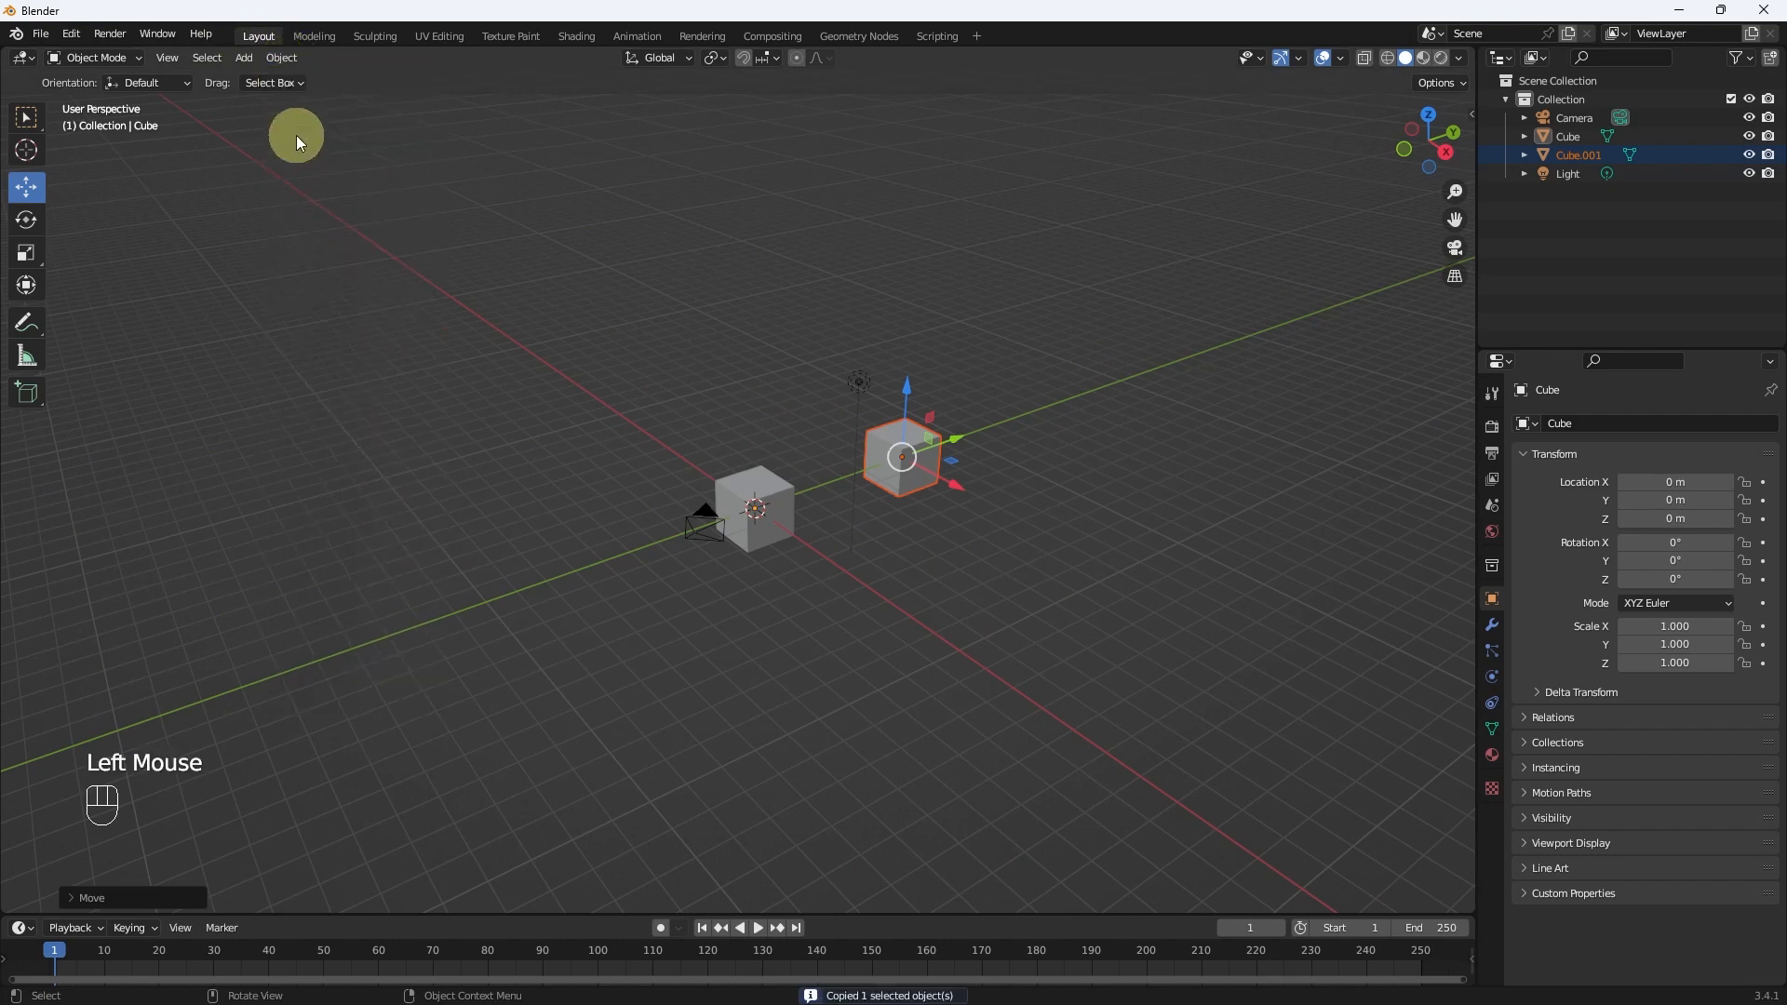
pyautogui.click(283, 59)
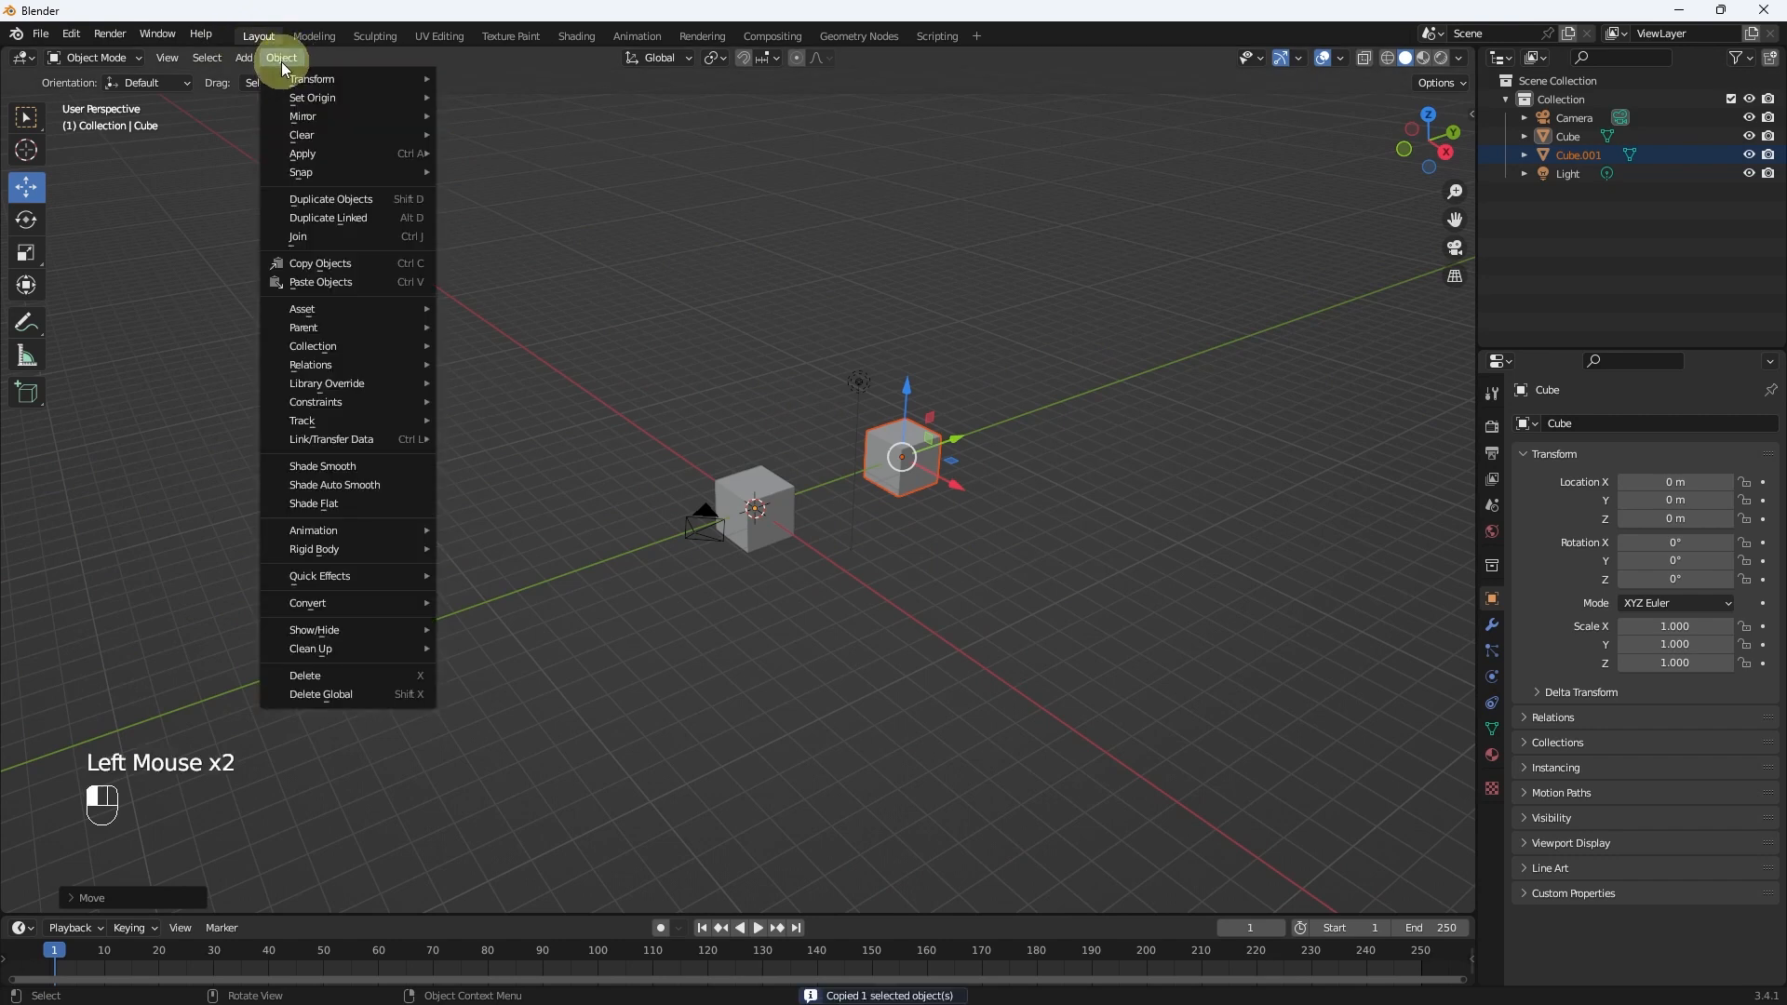
pyautogui.click(311, 282)
pyautogui.moveTo(952, 483); pyautogui.dragTo(1083, 583)
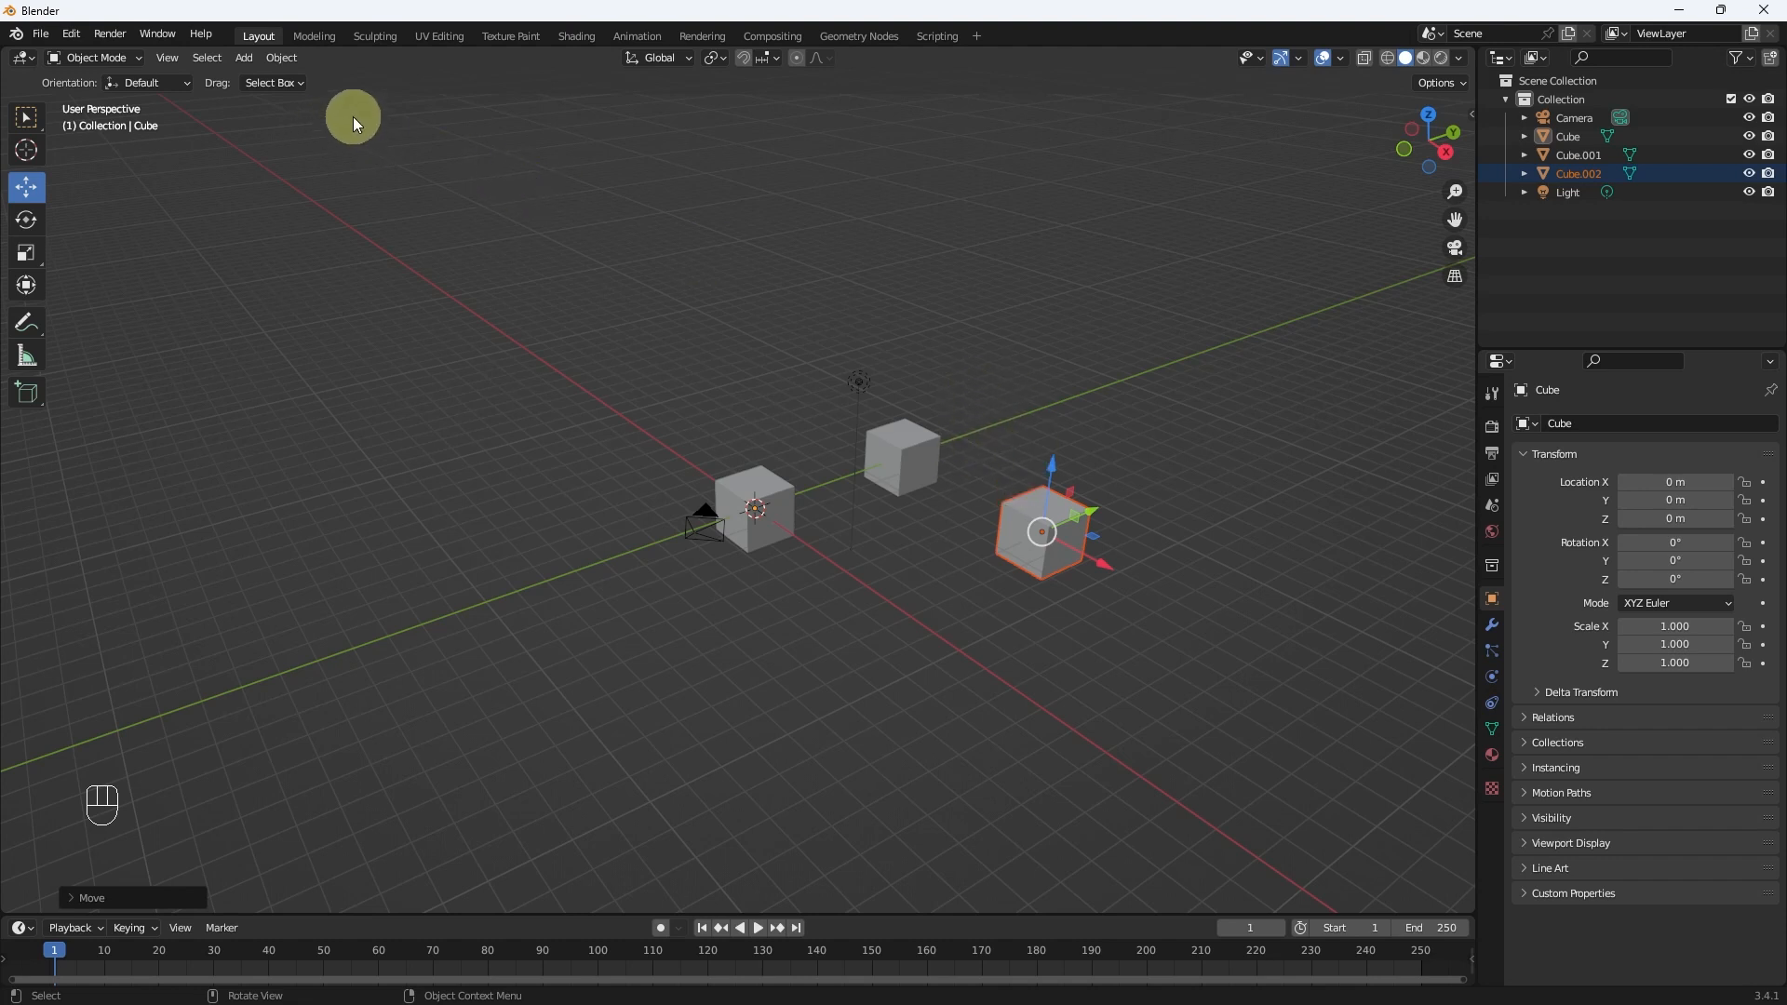
# - Return to the Select Box tool and run Duplicate Objects on the third cube
pyautogui.click(26, 118)
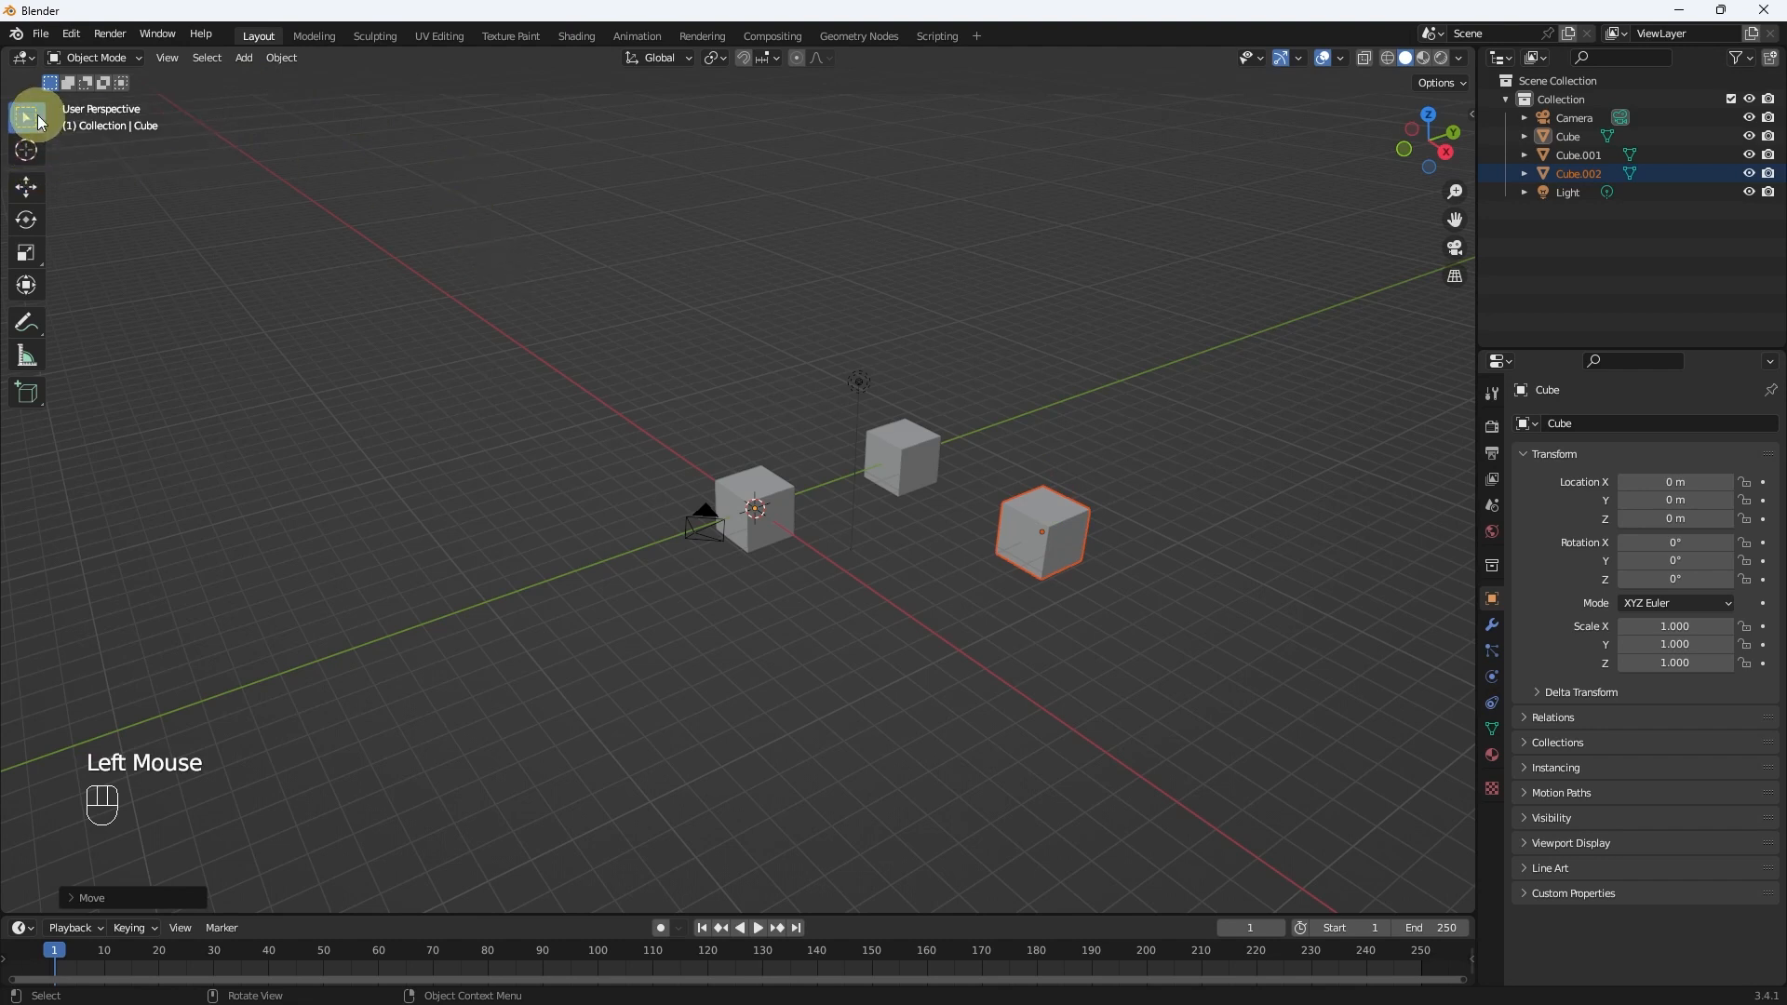
pyautogui.click(283, 58)
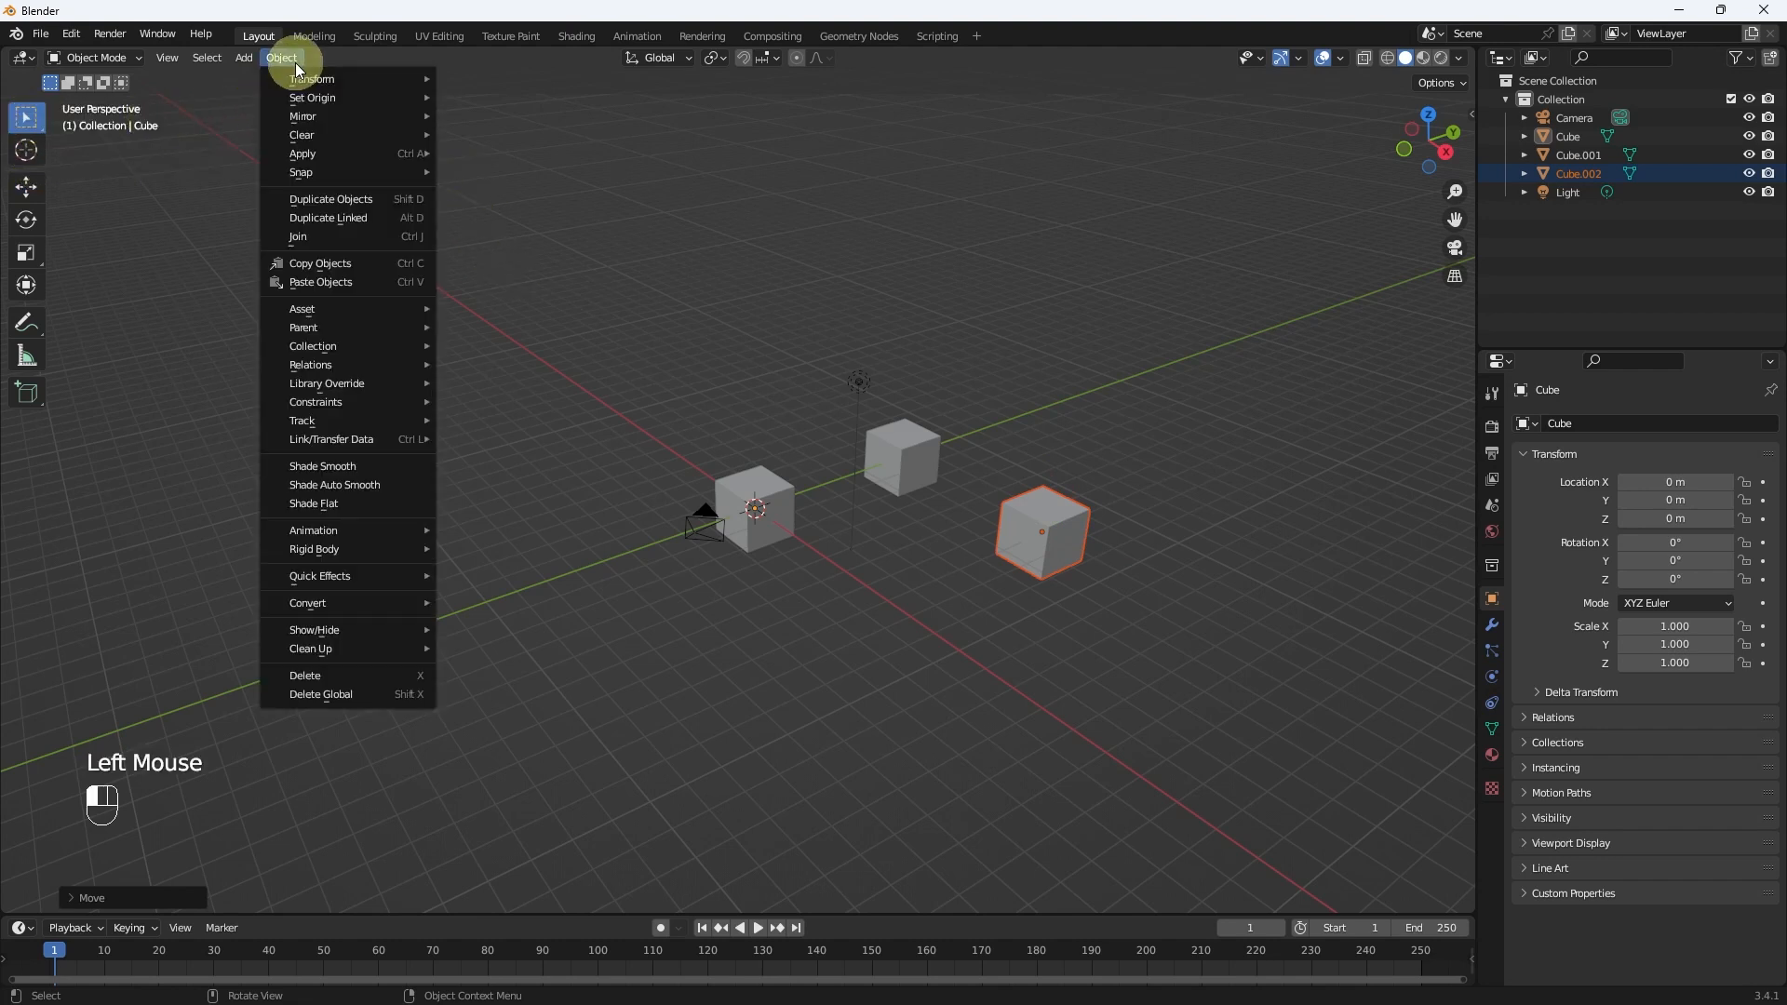
pyautogui.click(361, 199)
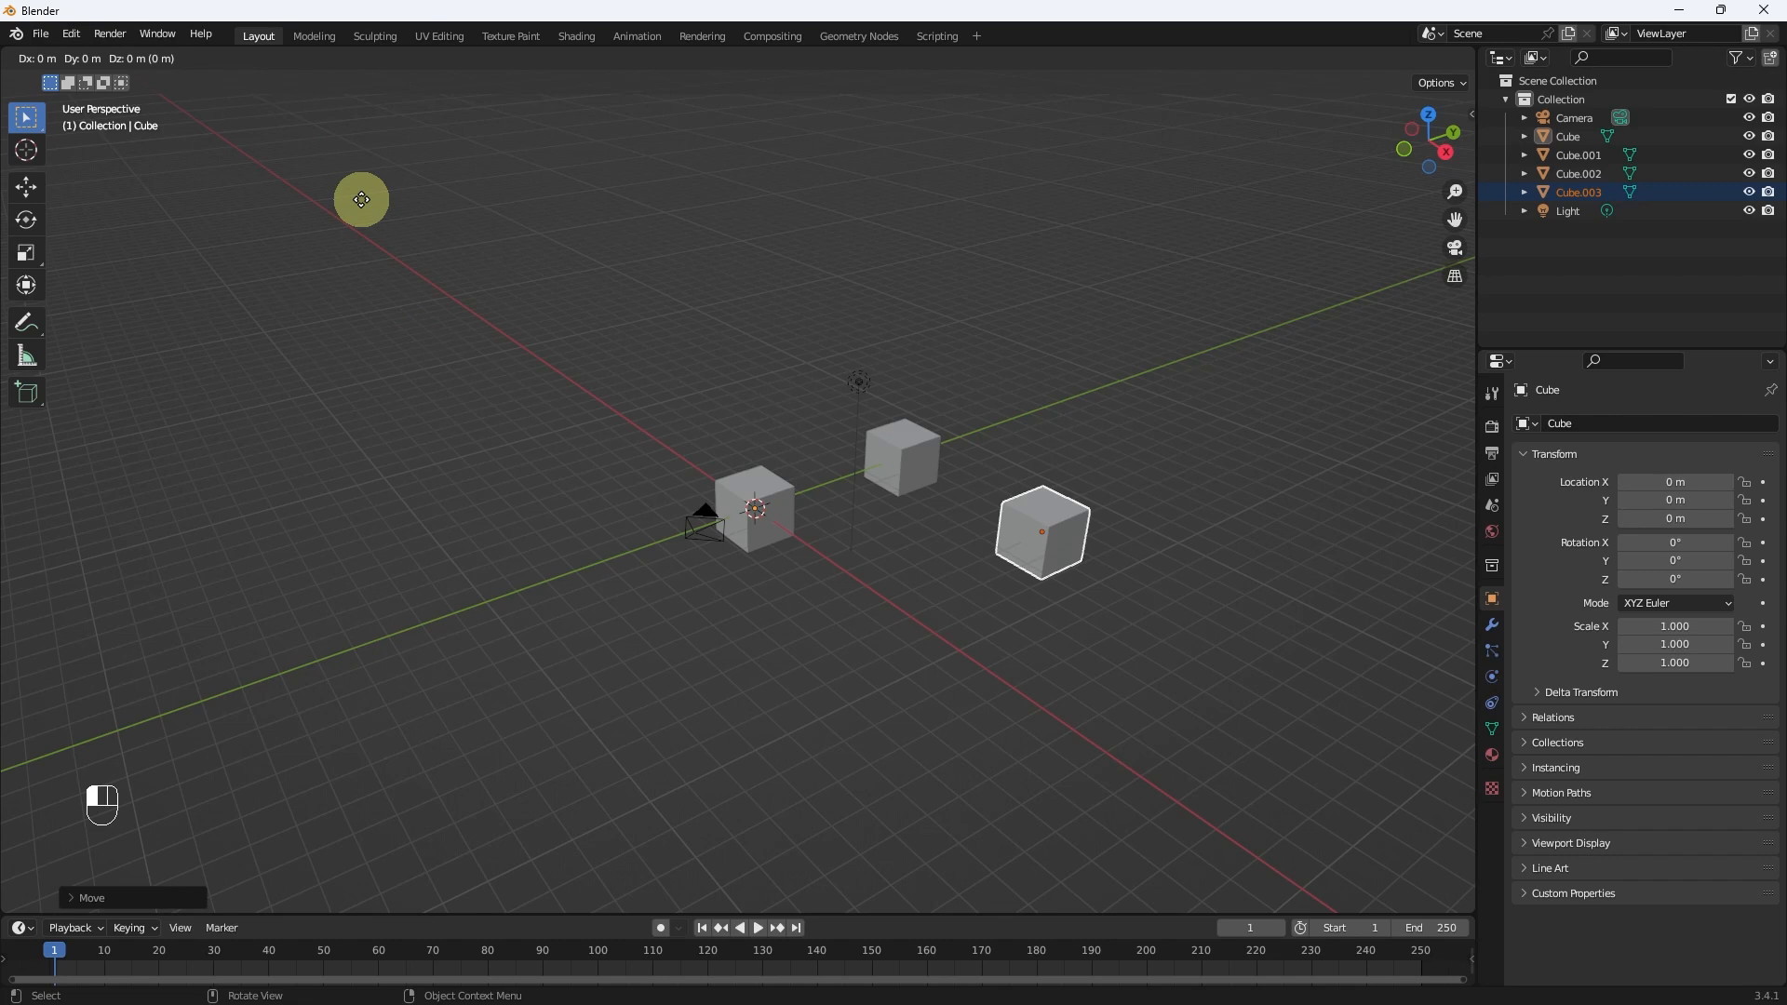
# - Try moving the duplicate freely, constrained to the global Y axis, and constrained to the global X axis
pyautogui.moveTo(362, 211); pyautogui.dragTo(479, 108)
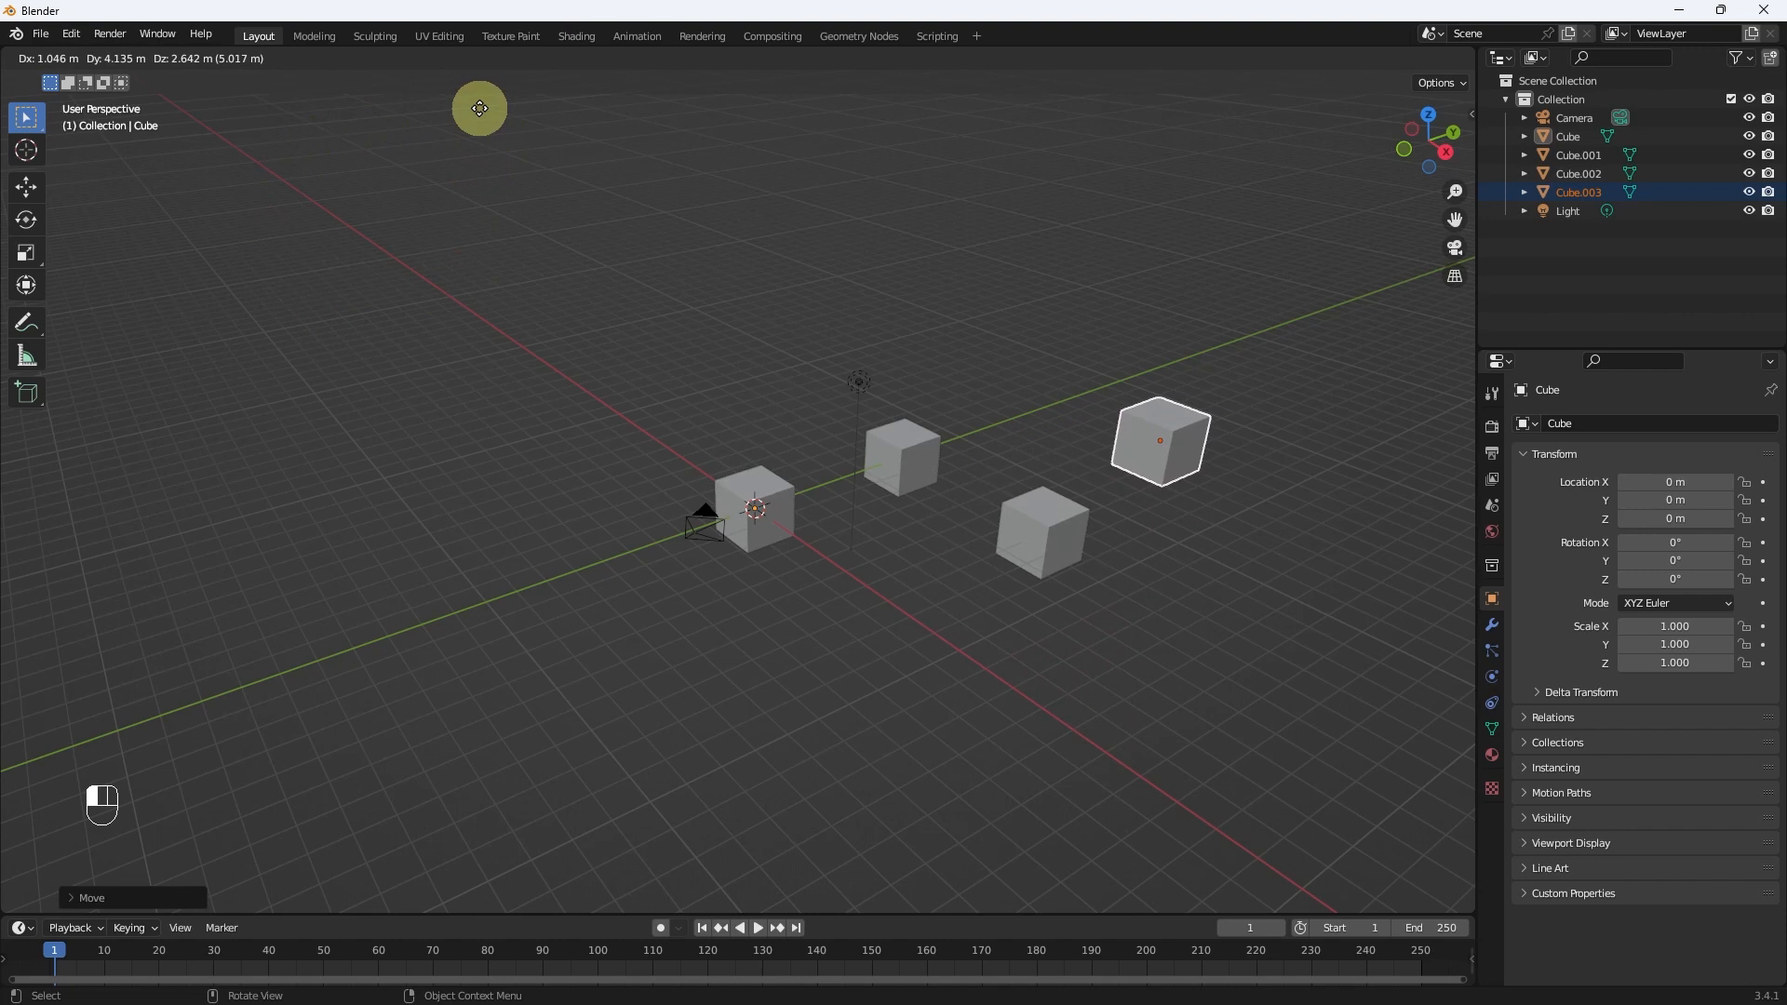
pyautogui.moveTo(480, 108); pyautogui.dragTo(491, 98)
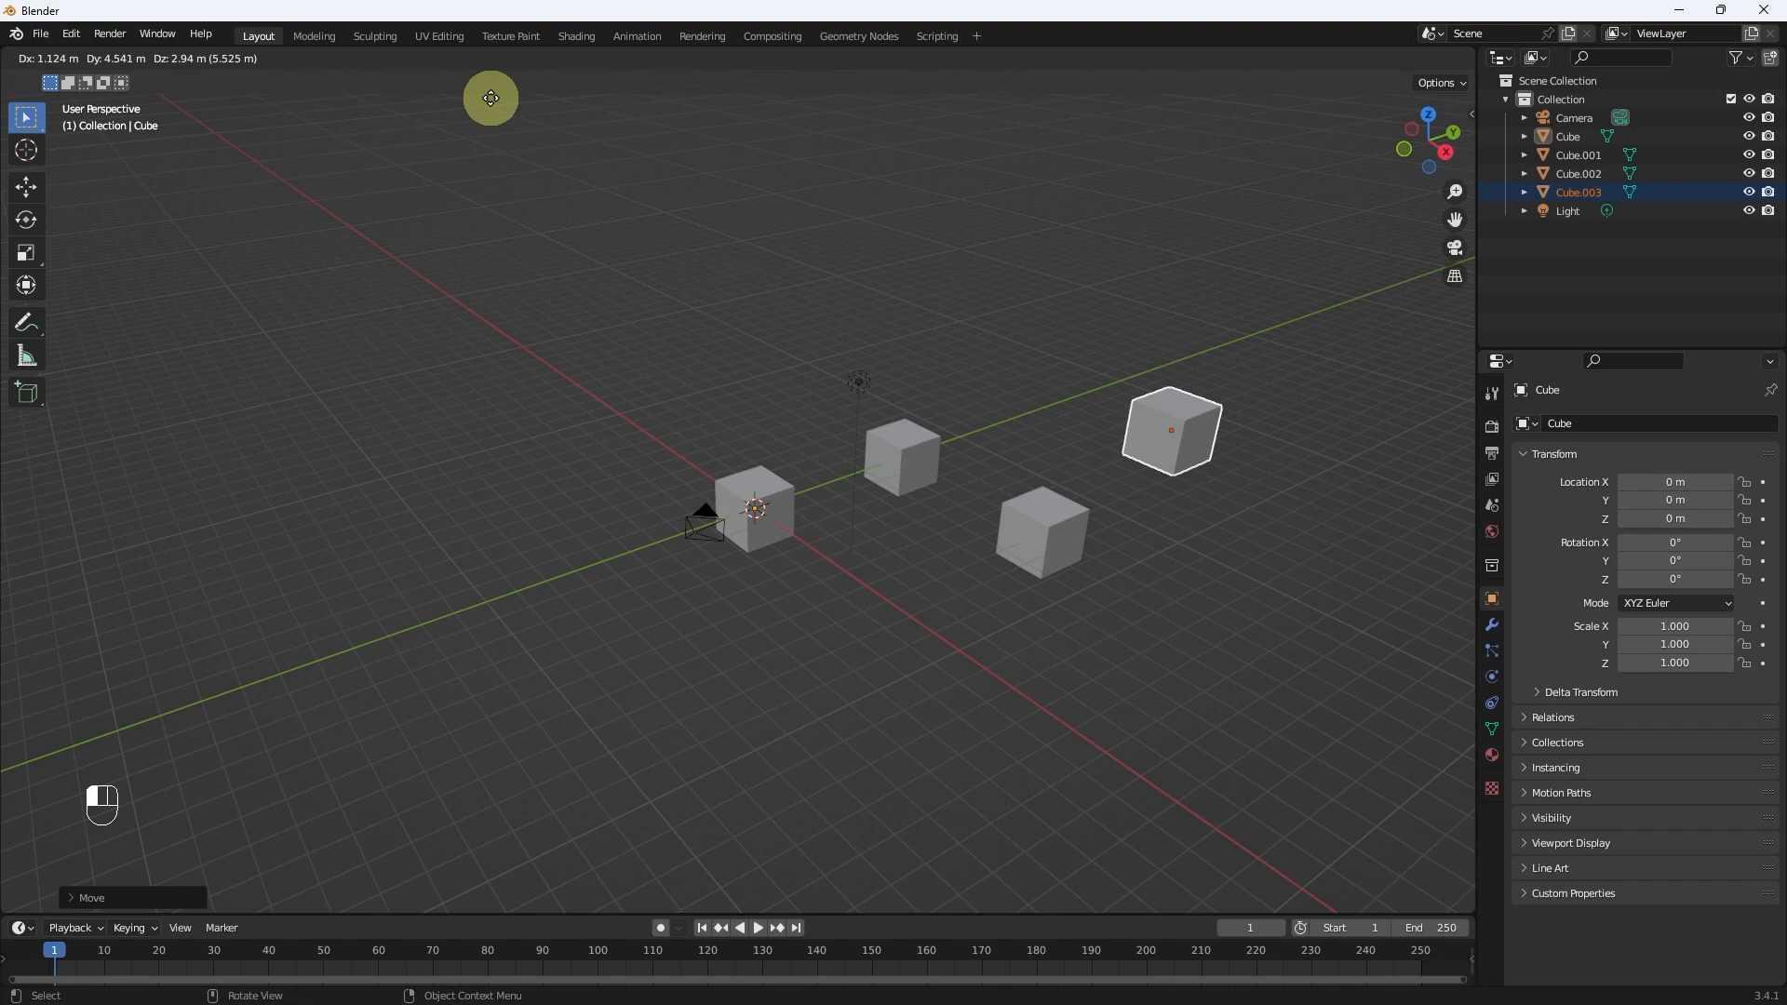
pyautogui.moveTo(490, 98)
pyautogui.mouseDown()
pyautogui.moveTo(351, 167)
pyautogui.moveTo(483, 80)
pyautogui.moveTo(476, 106)
pyautogui.moveTo(511, 131)
pyautogui.moveTo(403, 112)
pyautogui.moveTo(518, 143)
pyautogui.moveTo(491, 124)
pyautogui.mouseUp()
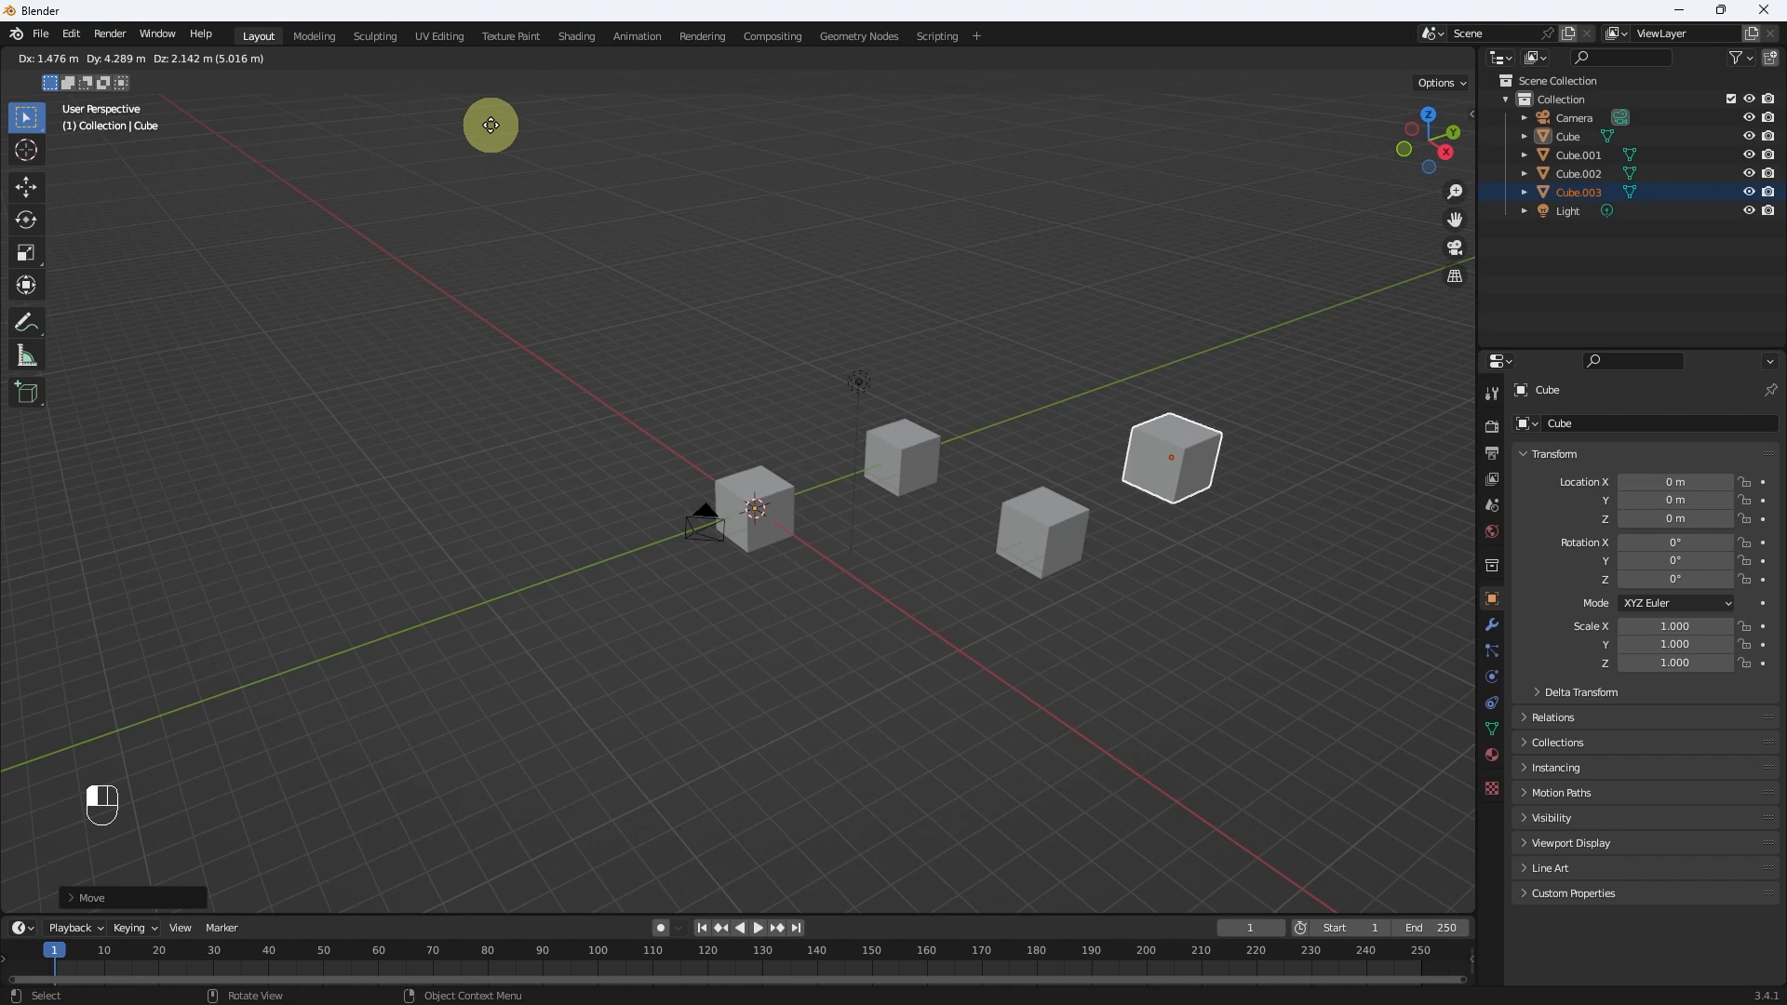
pyautogui.press('y')
pyautogui.moveTo(490, 125); pyautogui.dragTo(414, 392)
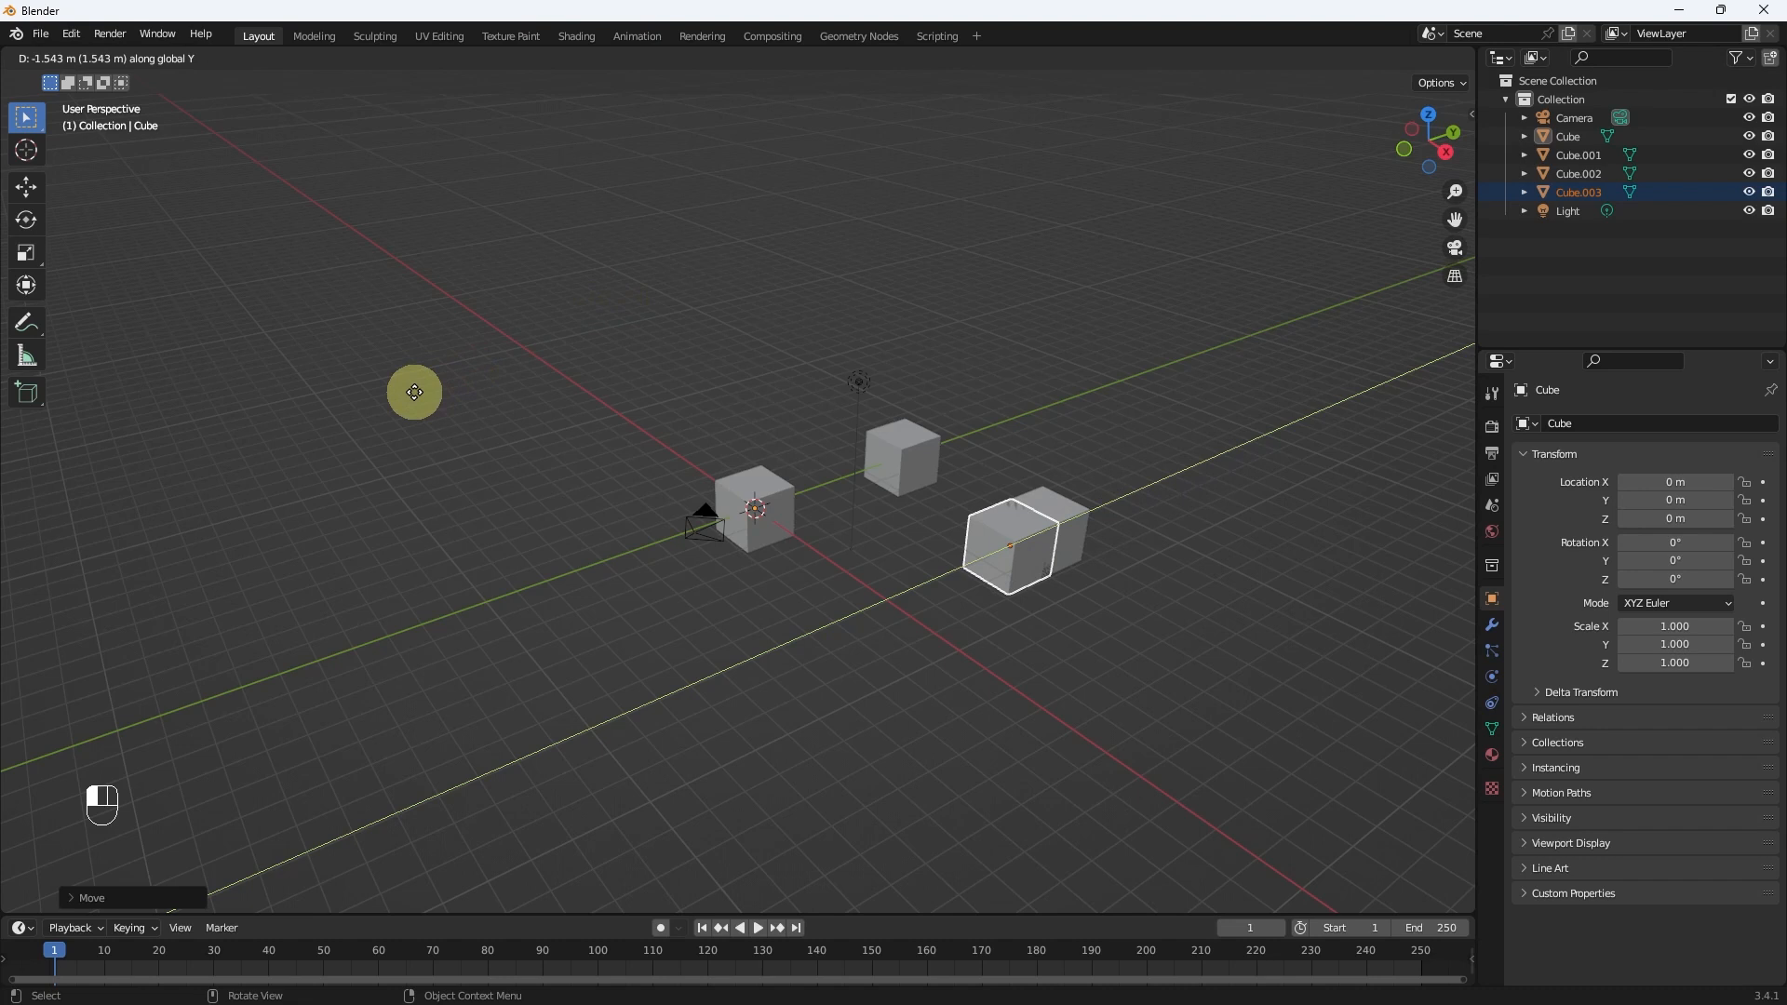
pyautogui.press('x')
pyautogui.moveTo(414, 391)
pyautogui.mouseDown()
pyautogui.moveTo(491, 447)
pyautogui.moveTo(68, 226)
pyautogui.moveTo(431, 394)
pyautogui.moveTo(58, 192)
pyautogui.moveTo(389, 388)
pyautogui.mouseUp()
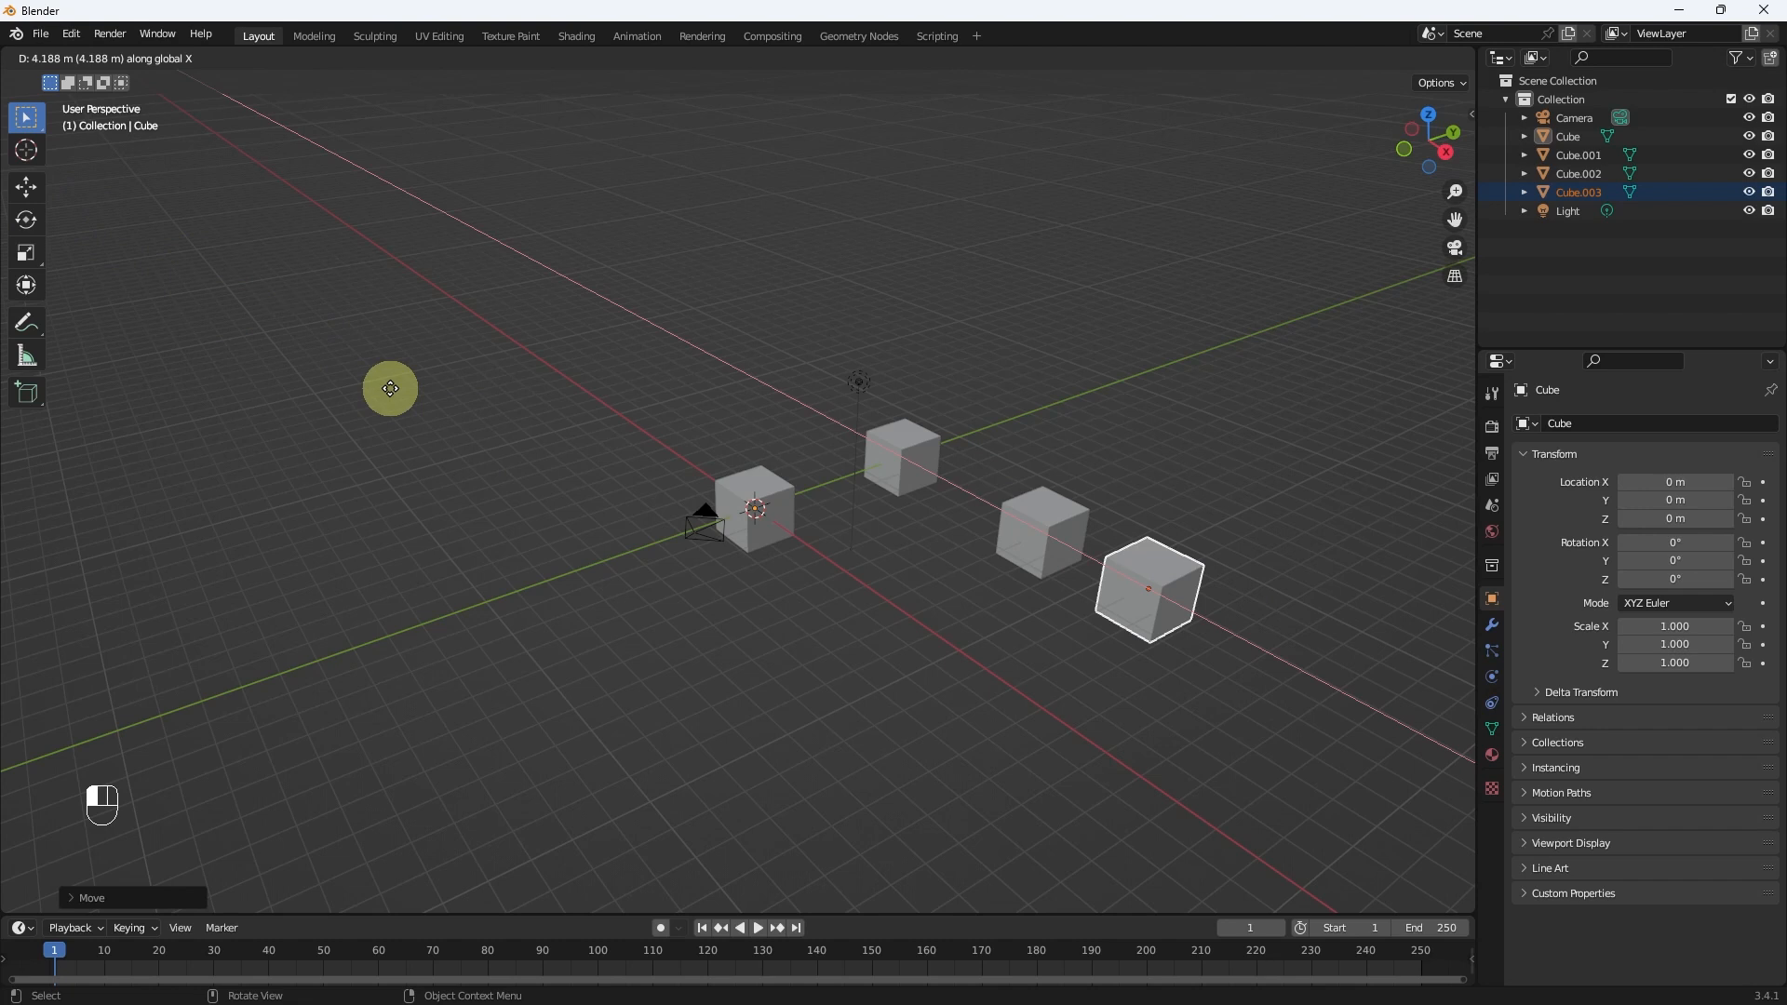
# - Constrain the duplicate to the global Z axis and place it about 4 m above the third cube
pyautogui.press('z')
pyautogui.moveTo(389, 388); pyautogui.dragTo(555, 115)
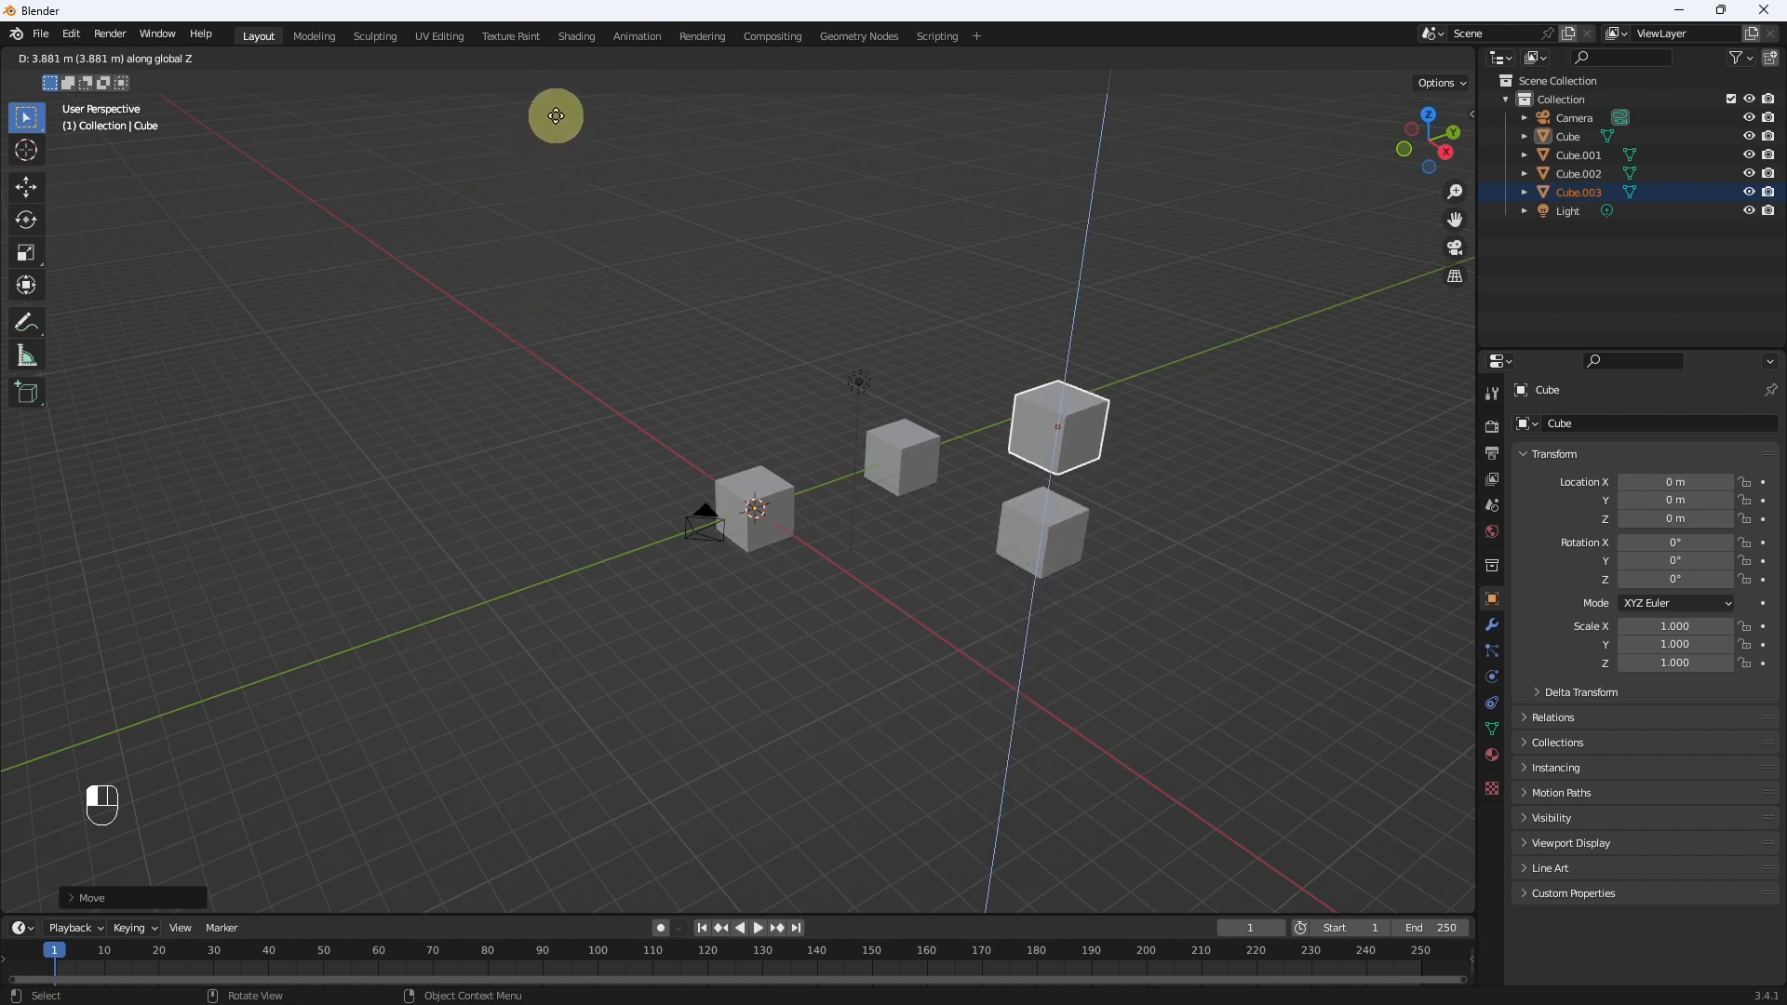
pyautogui.moveTo(556, 115); pyautogui.dragTo(557, 106)
# - Duplicate the raised cube with Duplicate Objects and place the copy about 8 m along the global X axis
pyautogui.moveTo(557, 106); pyautogui.dragTo(834, 526, button='middle')
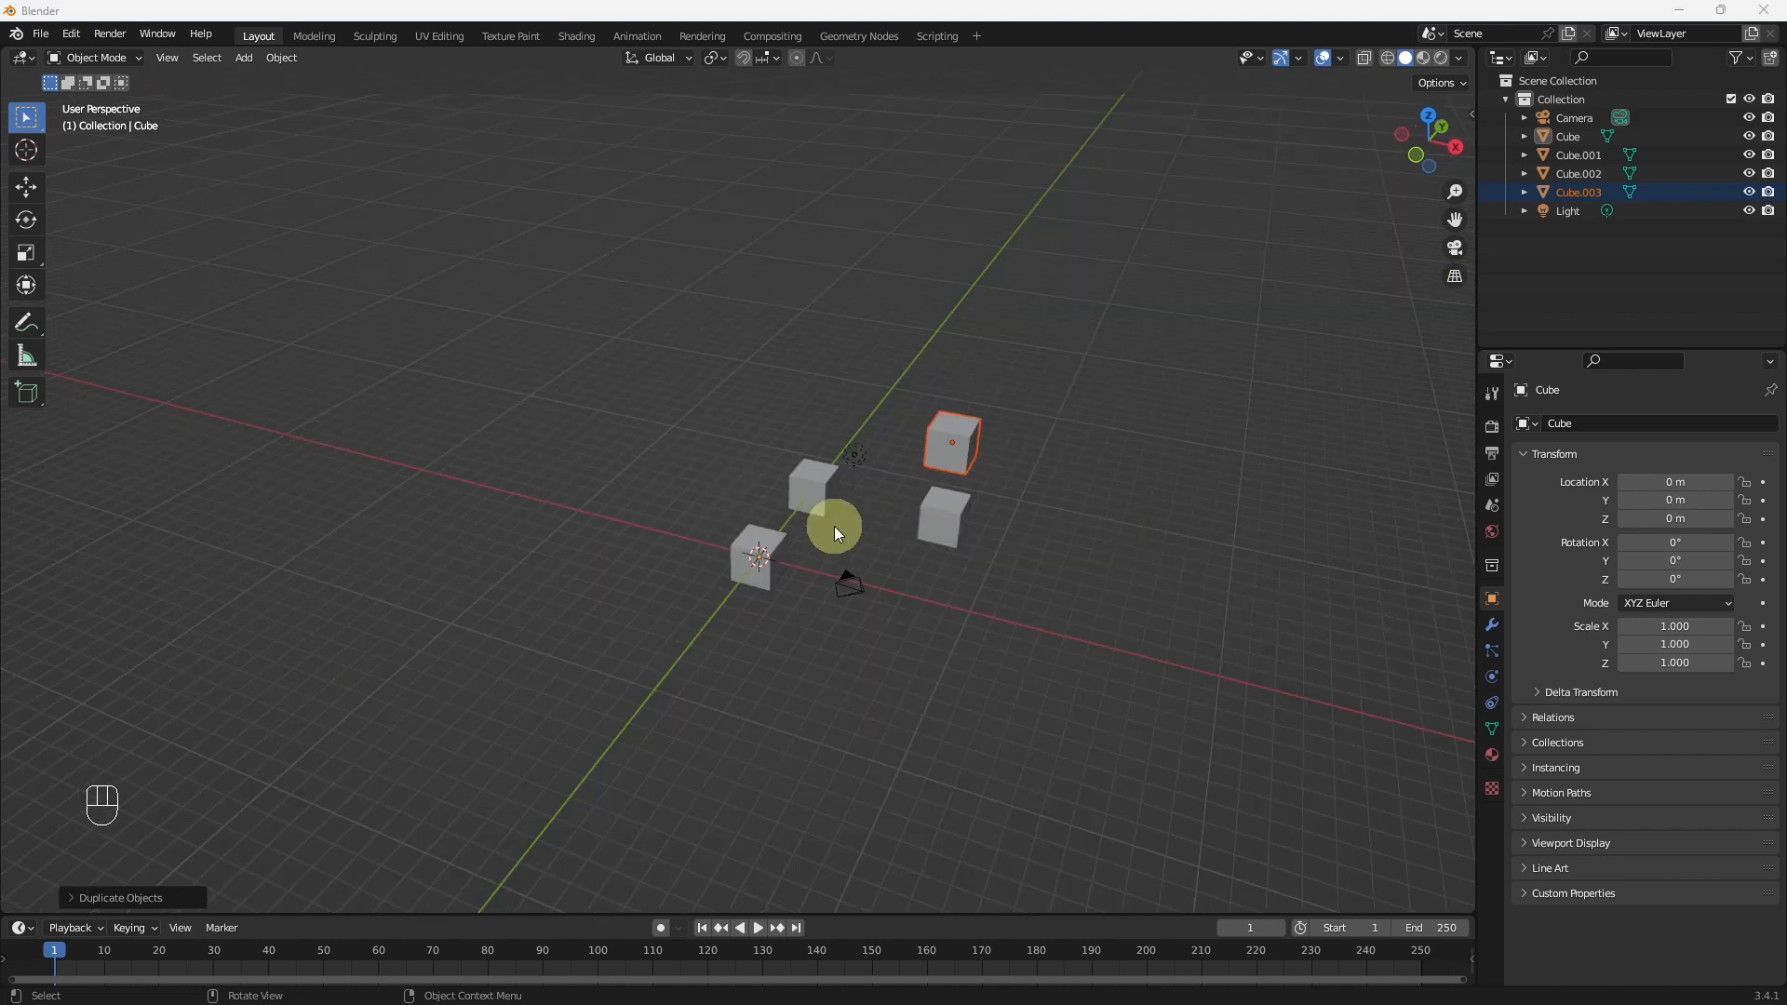
pyautogui.moveTo(907, 628); pyautogui.dragTo(862, 522, button='middle')
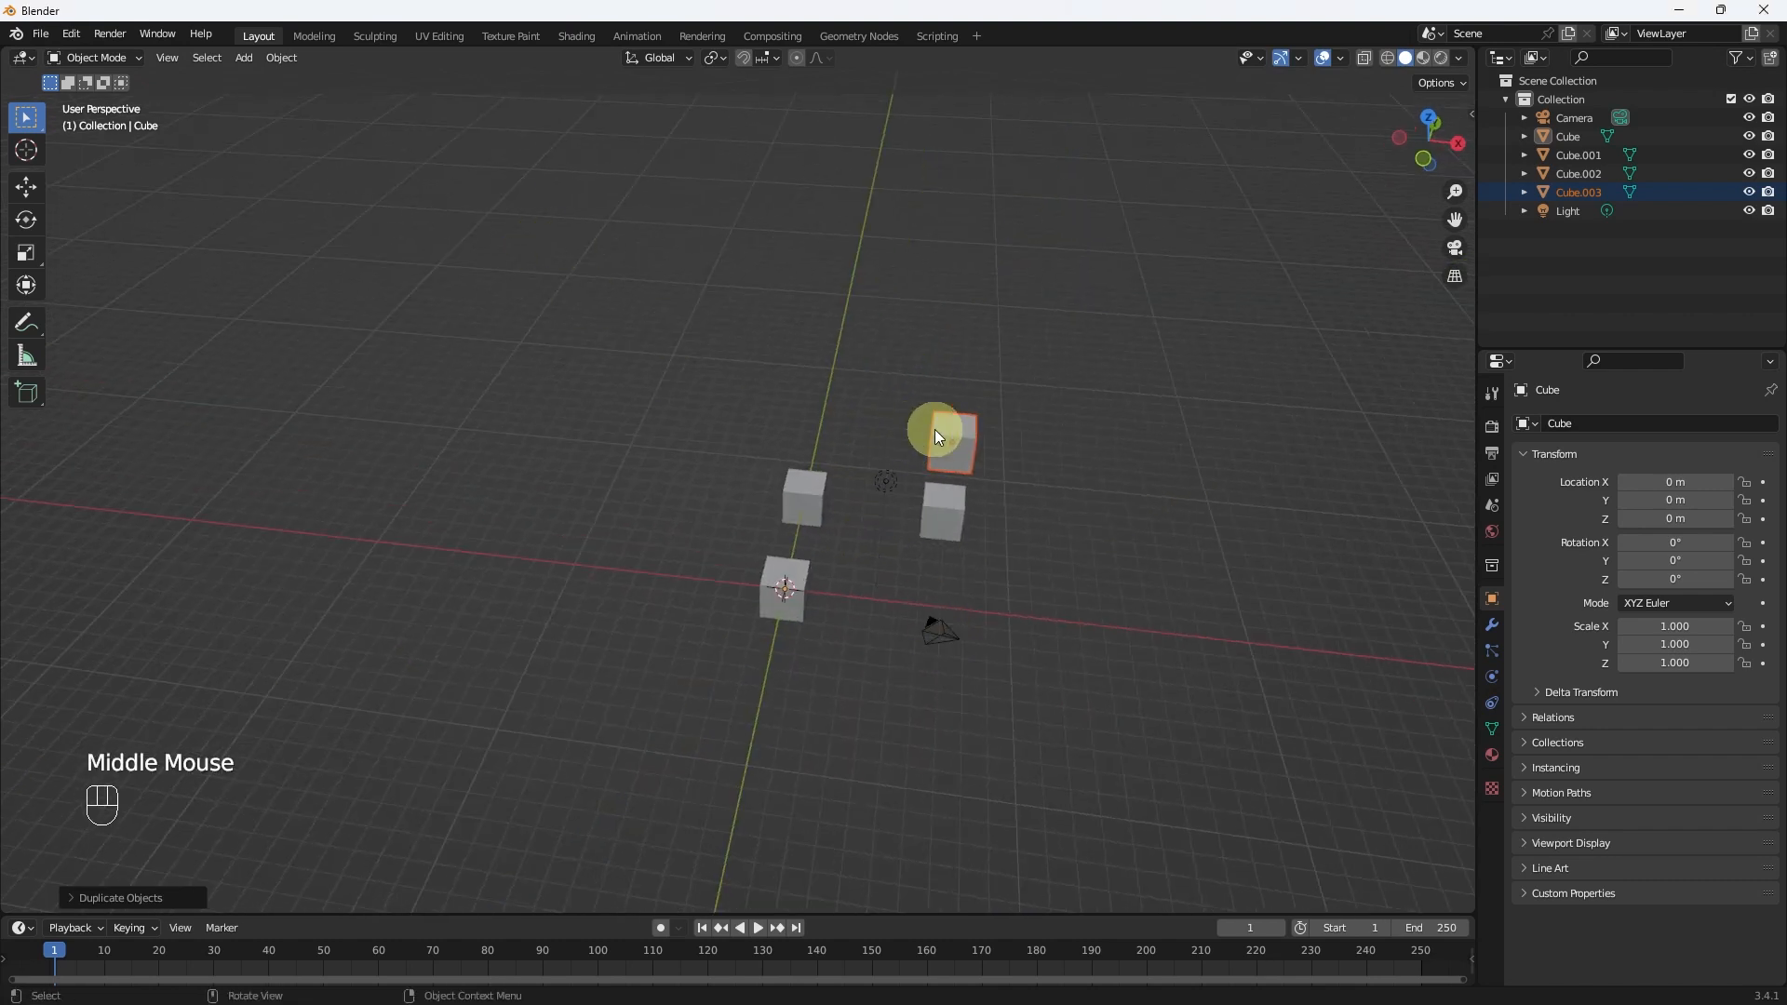
pyautogui.click(282, 58)
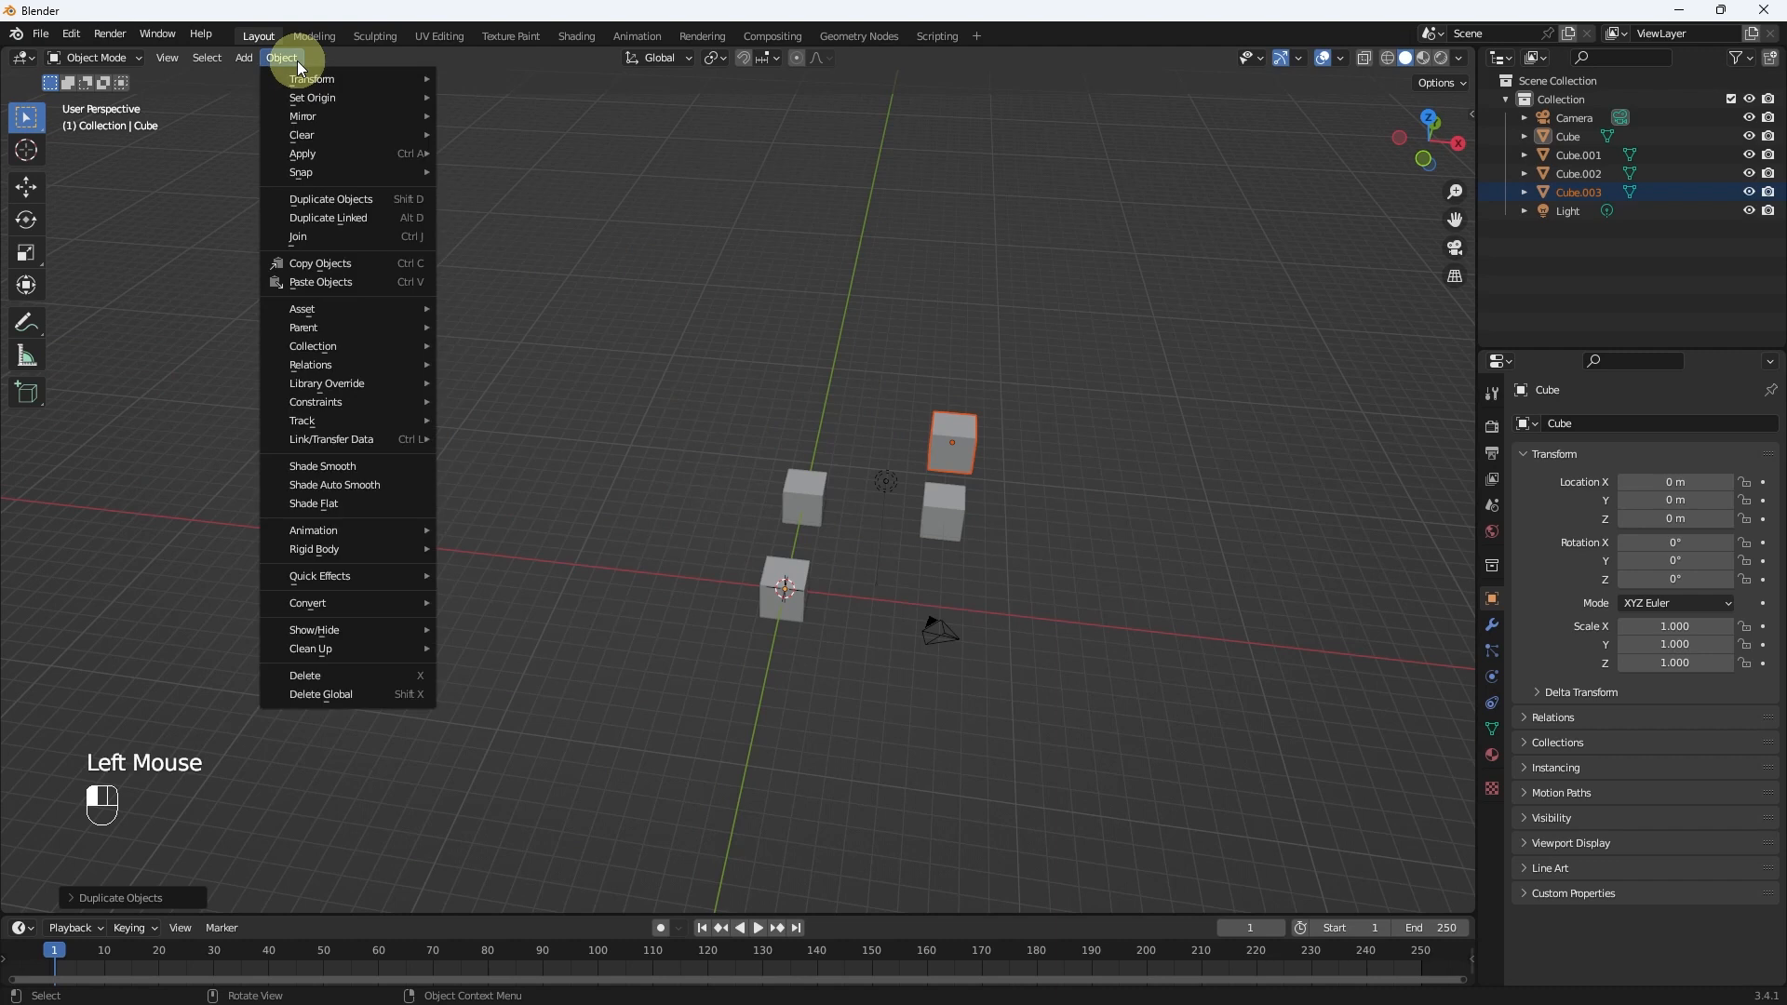
pyautogui.click(315, 196)
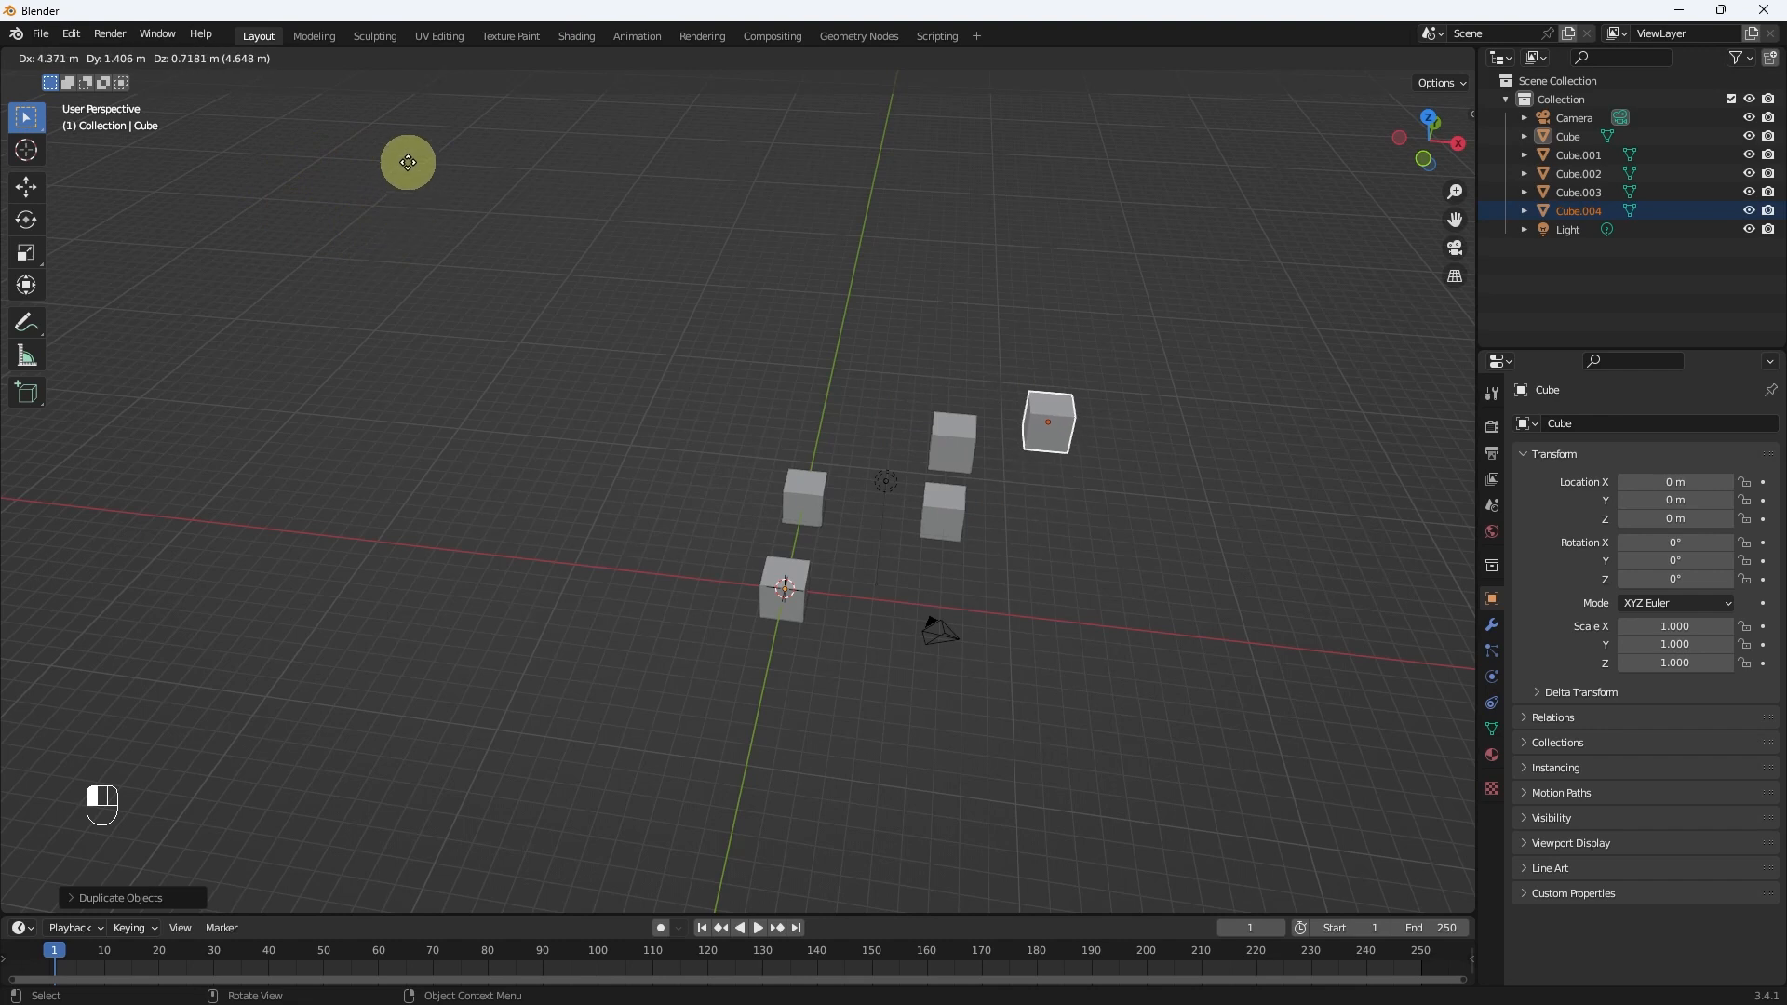
pyautogui.press('x')
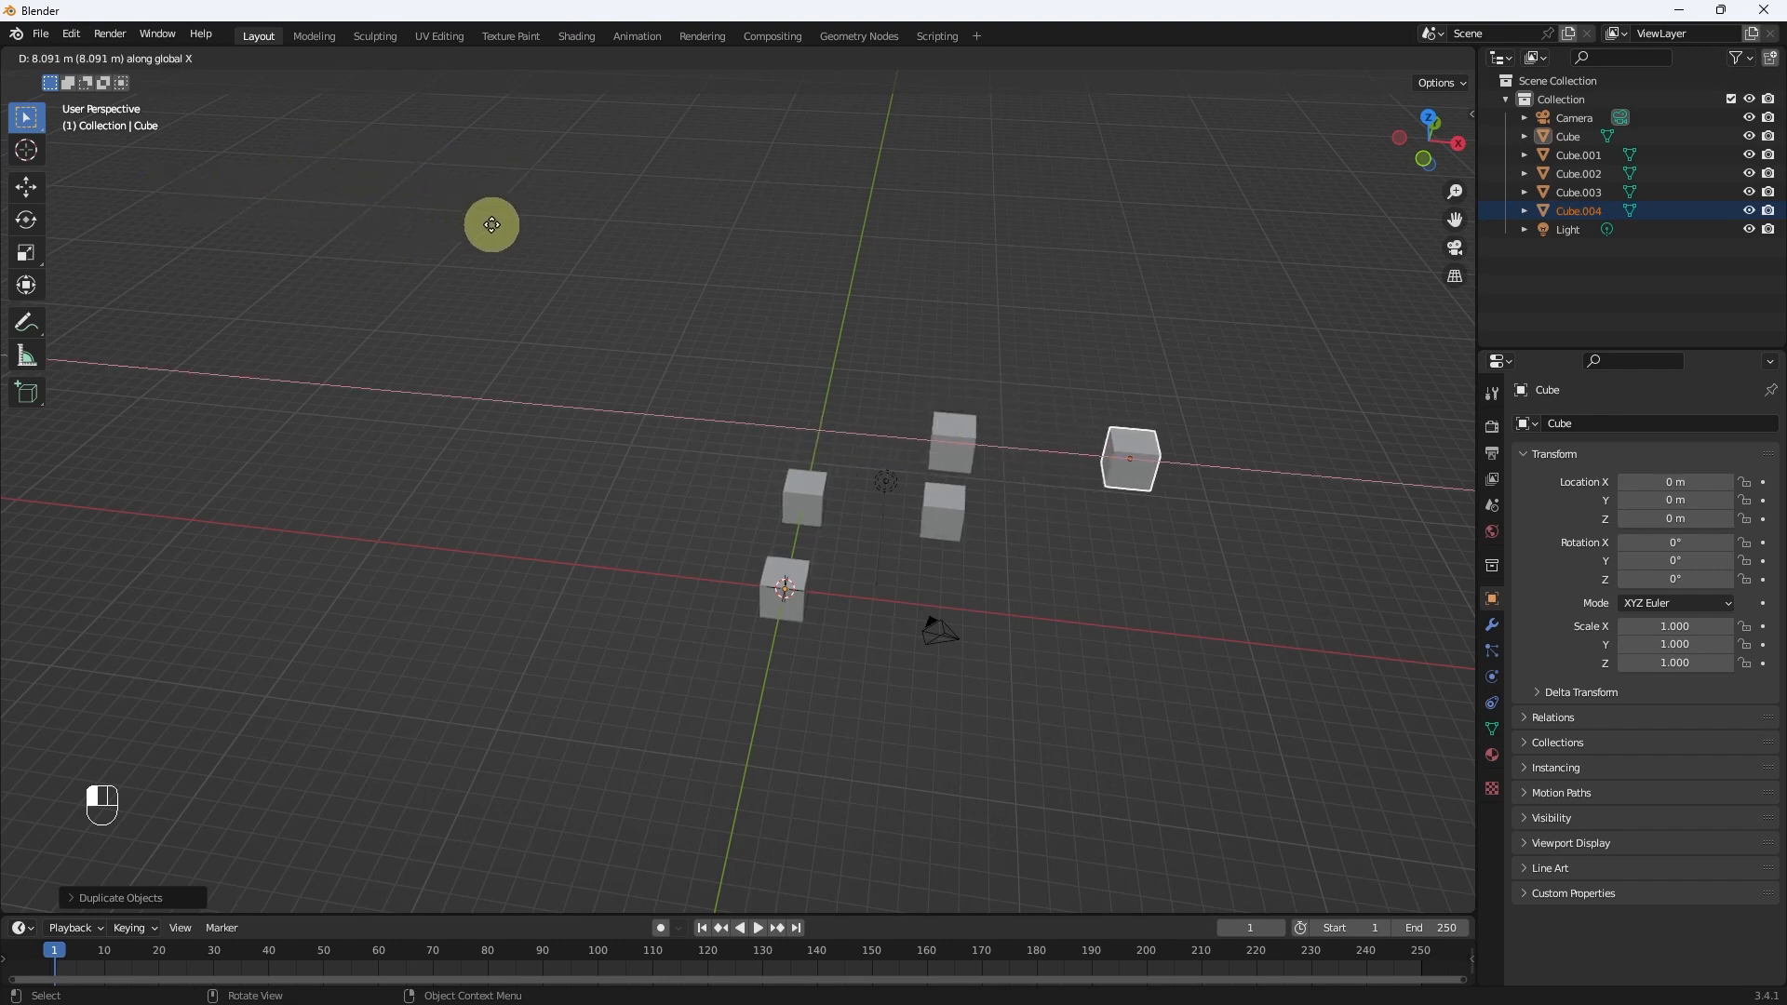
pyautogui.click(491, 224)
# - Copy and paste the fifth cube, and move the pasted cube further in the positive X direction
pyautogui.scroll(-2, 1139, 595)
pyautogui.moveTo(1139, 595); pyautogui.dragTo(923, 594, button='middle')
pyautogui.keyDown('shift'); pyautogui.scroll(1, 1012, 642); pyautogui.keyUp('shift')
pyautogui.scroll(1, 922, 595)
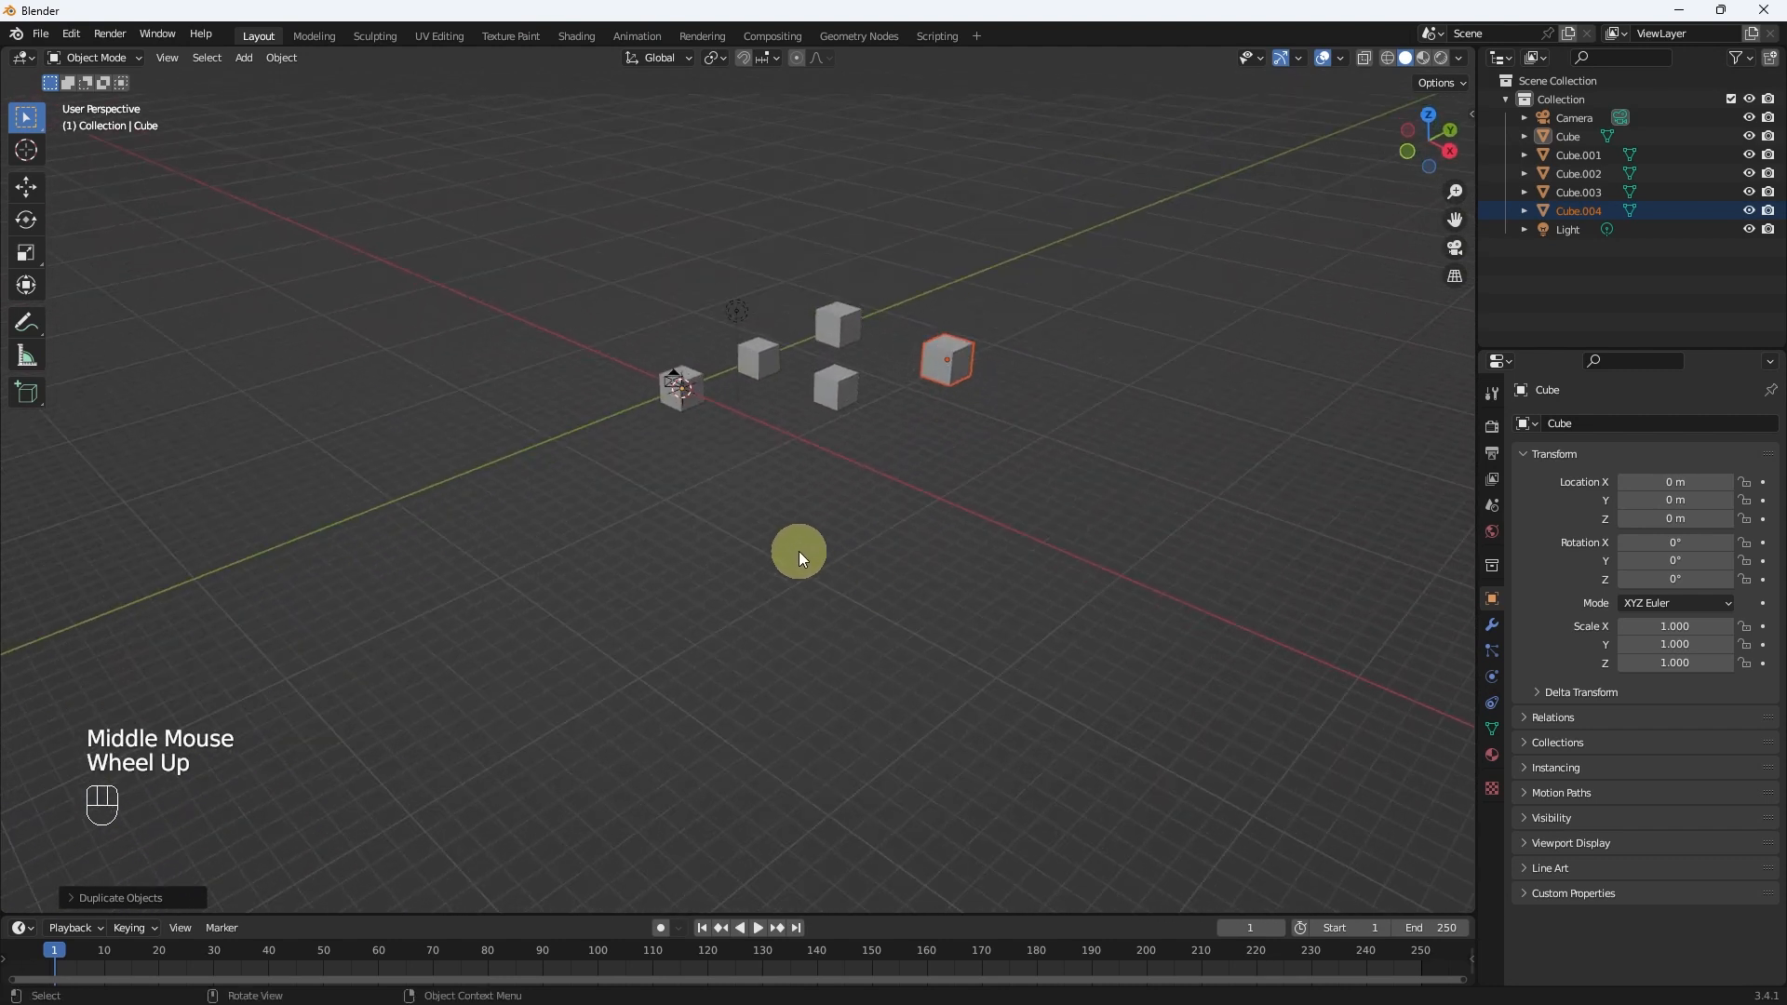
pyautogui.keyDown('shift'); pyautogui.moveTo(808, 539); pyautogui.dragTo(981, 616, button='middle'); pyautogui.keyUp('shift')
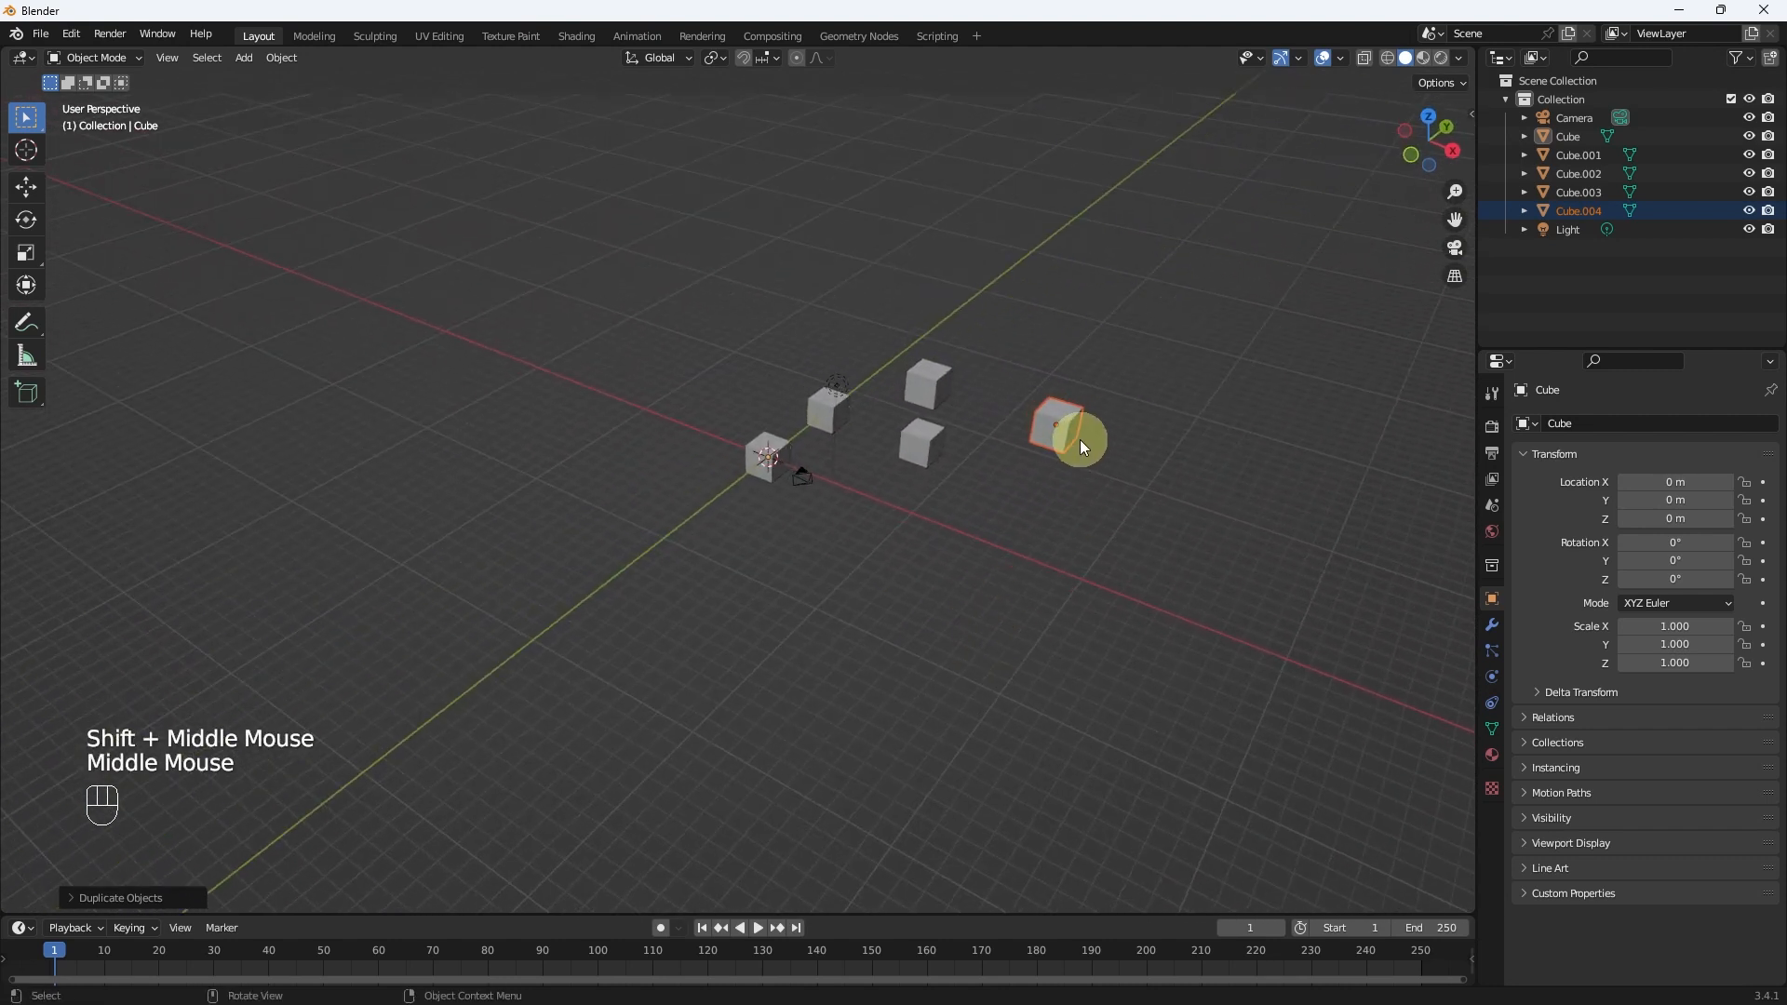
pyautogui.moveTo(1067, 432); pyautogui.dragTo(938, 421, button='middle')
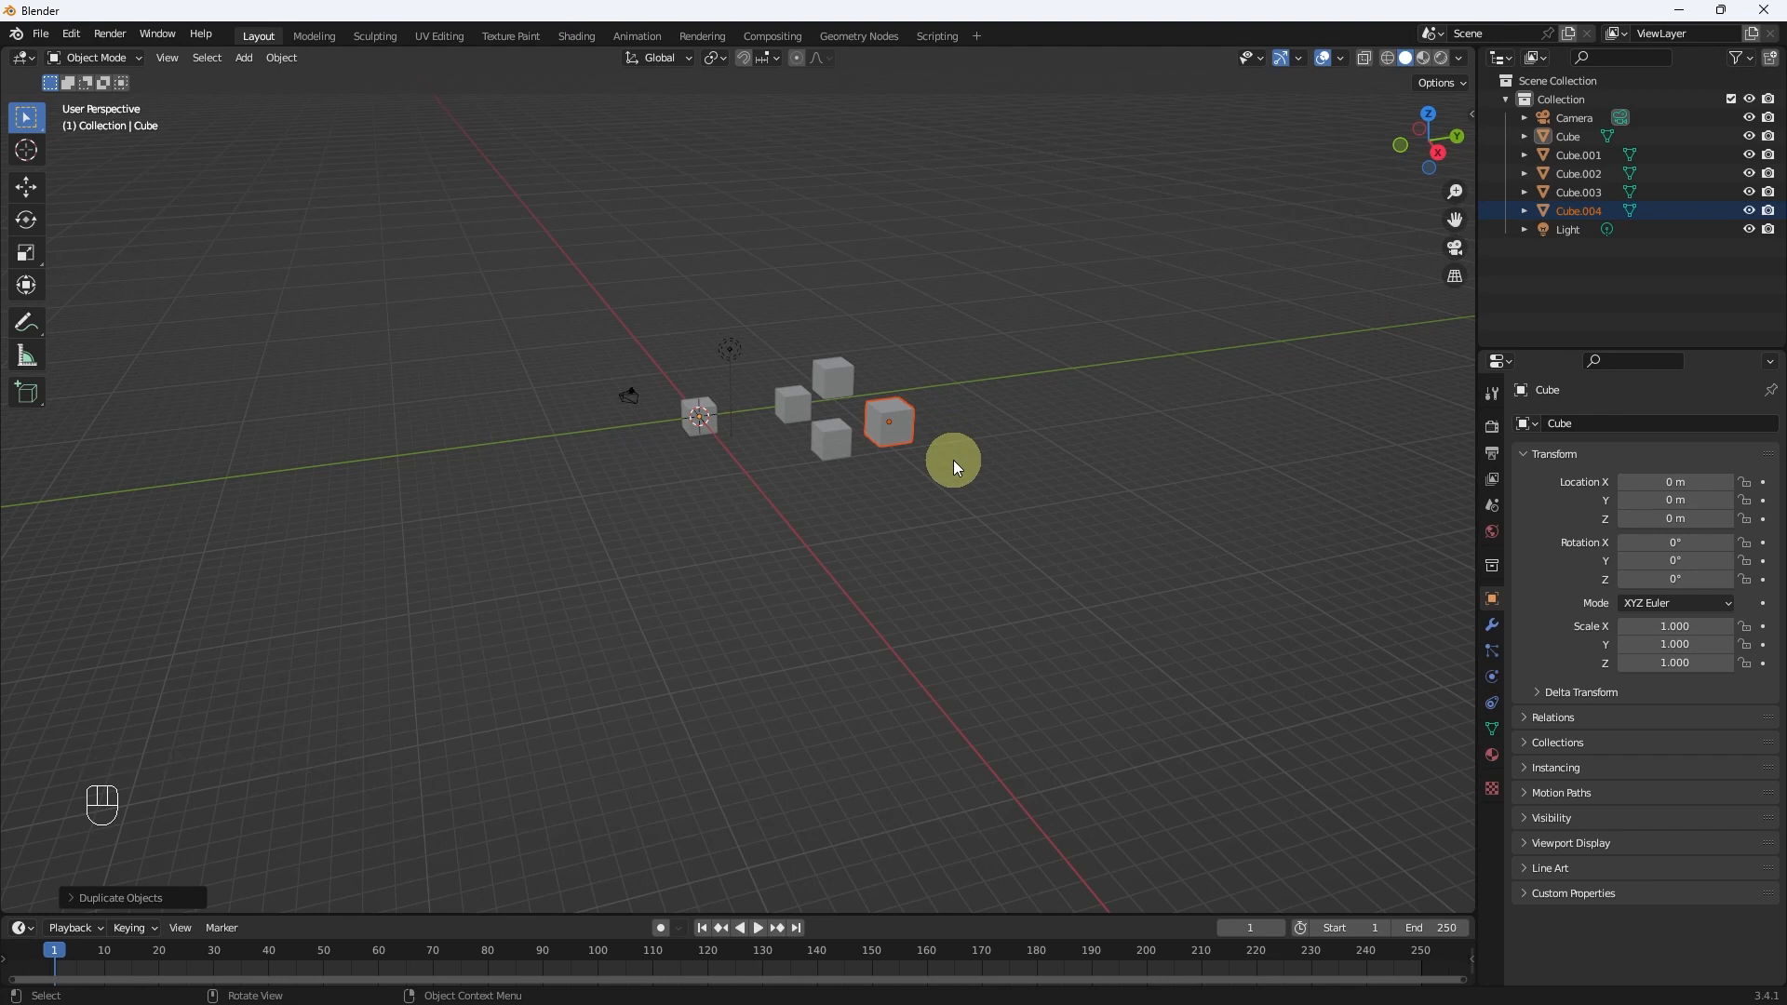
pyautogui.moveTo(953, 460); pyautogui.dragTo(955, 471, button='middle')
pyautogui.hotkey('ctrl', 'c')
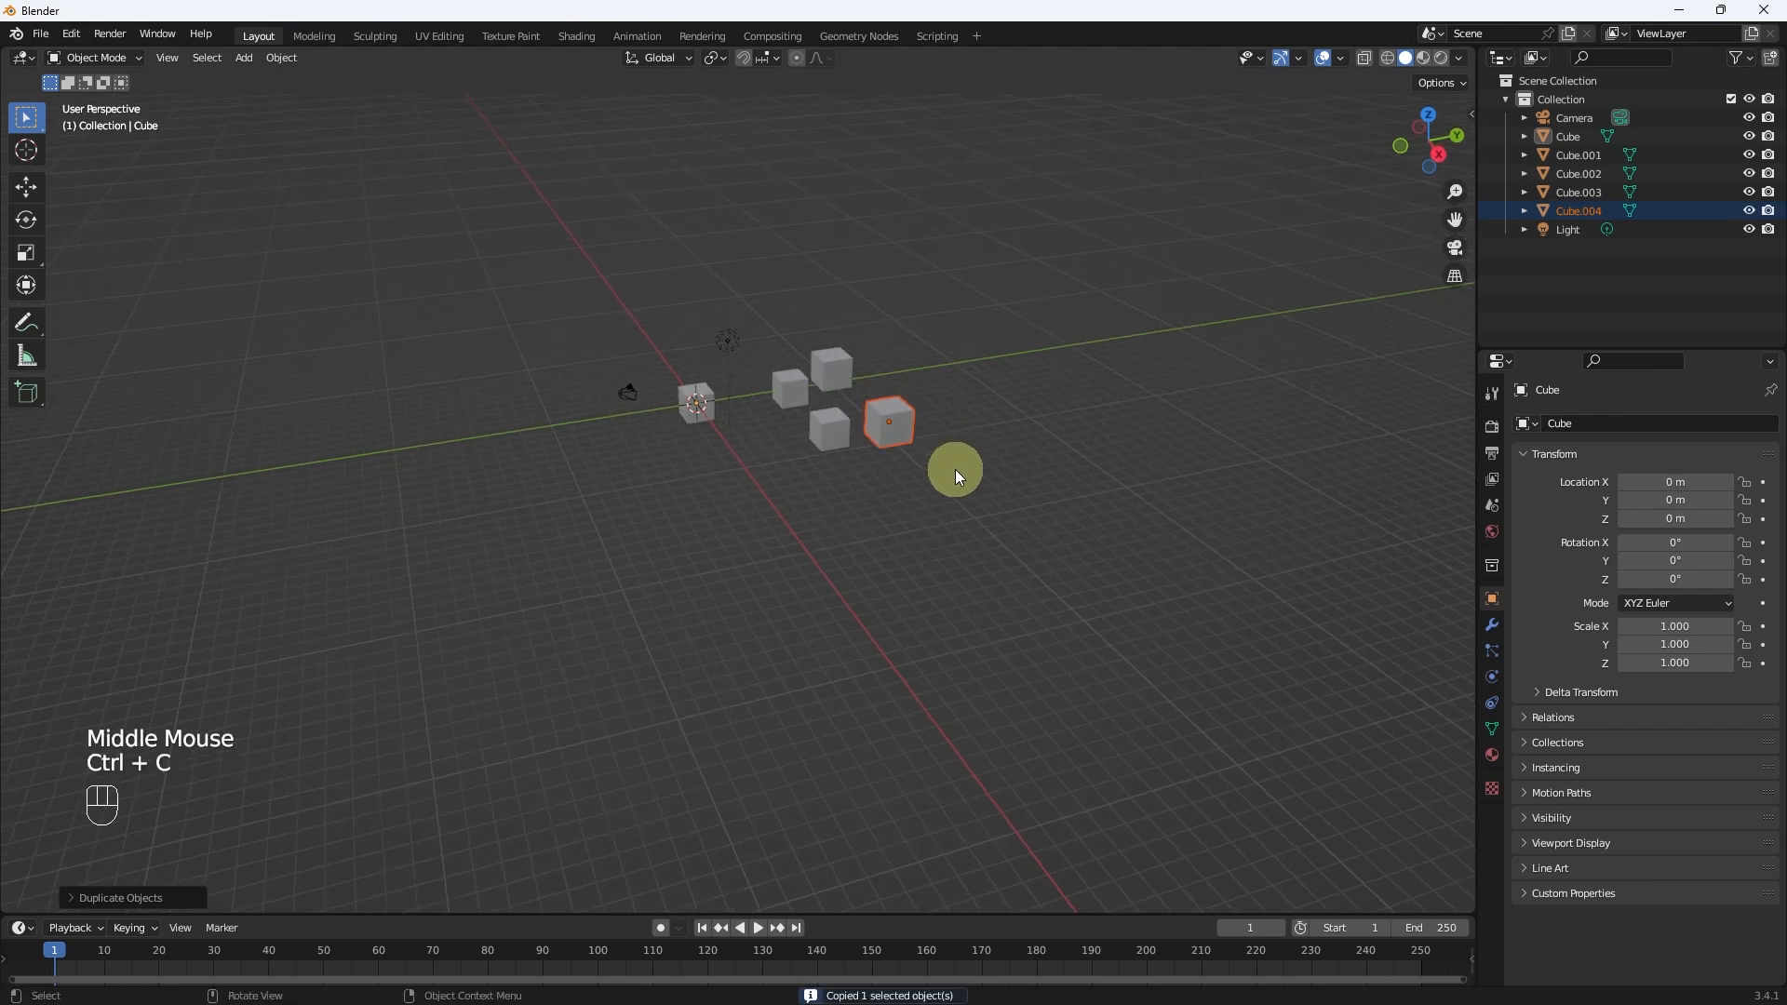
pyautogui.hotkey('ctrl', 'v')
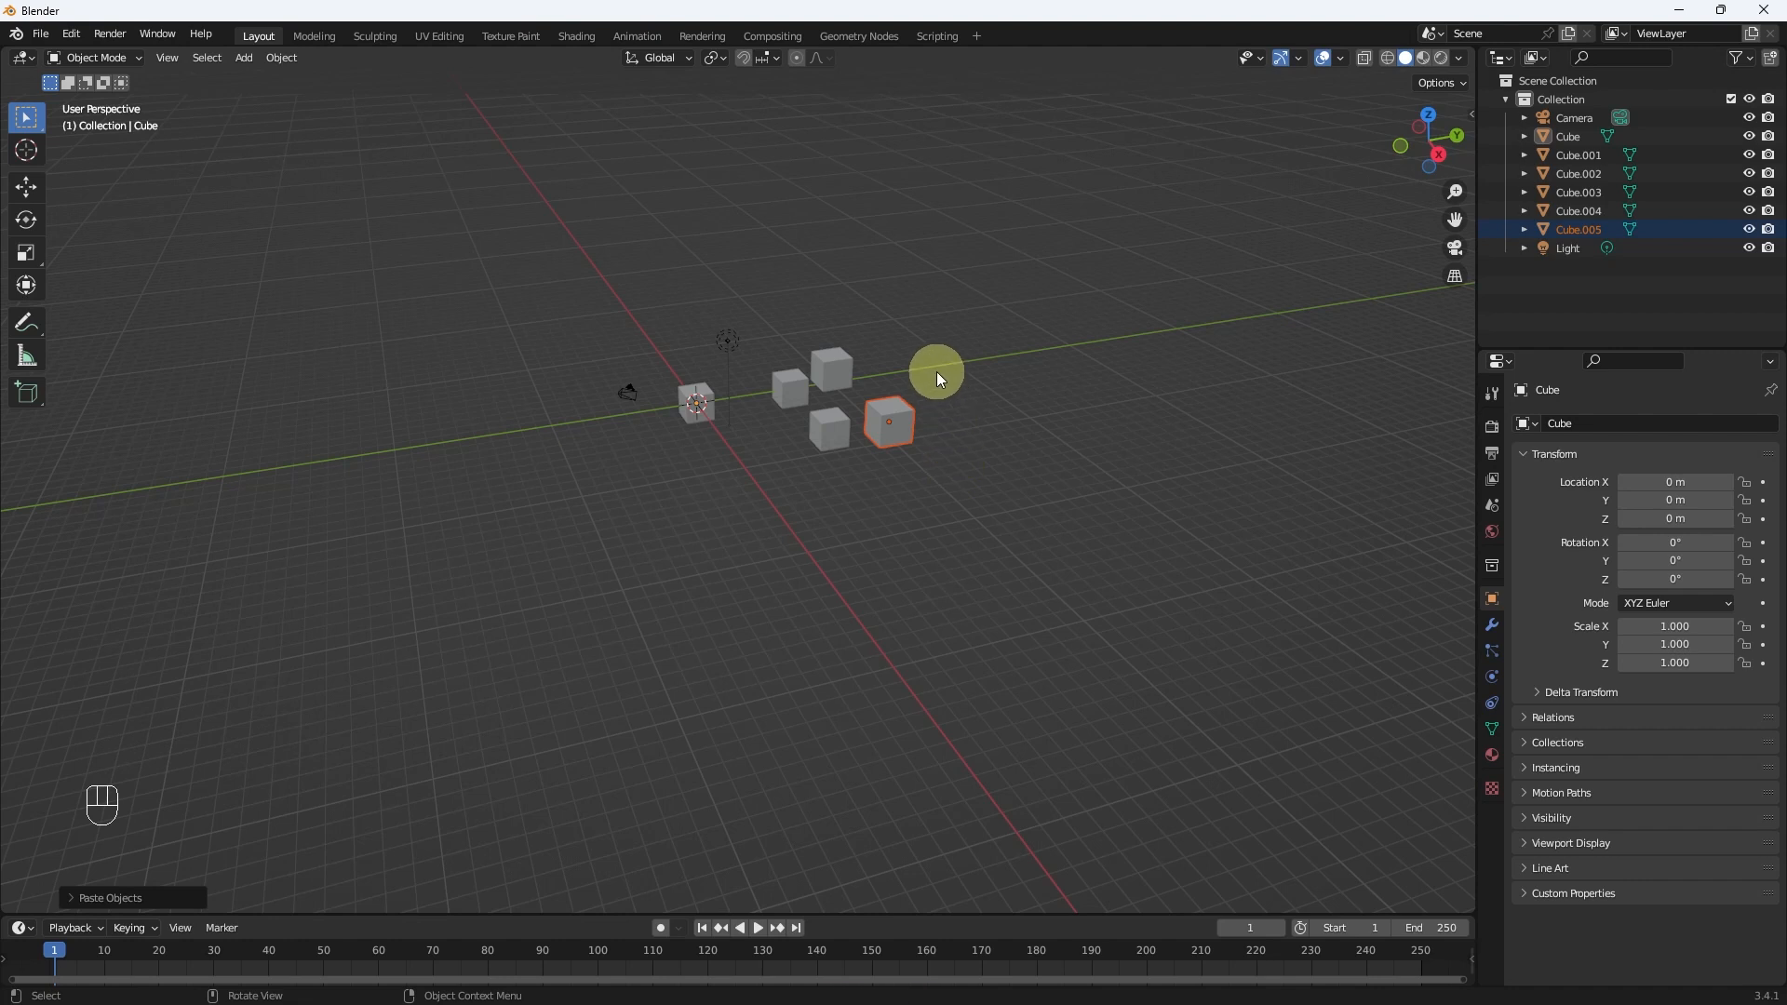
pyautogui.click(28, 188)
pyautogui.moveTo(923, 452); pyautogui.dragTo(1010, 543)
# - Duplicate the sixth cube with the Select Box tool active and place the copy freely about 10 m away, mainly towards positive Y
pyautogui.moveTo(914, 594); pyautogui.dragTo(983, 443, button='middle')
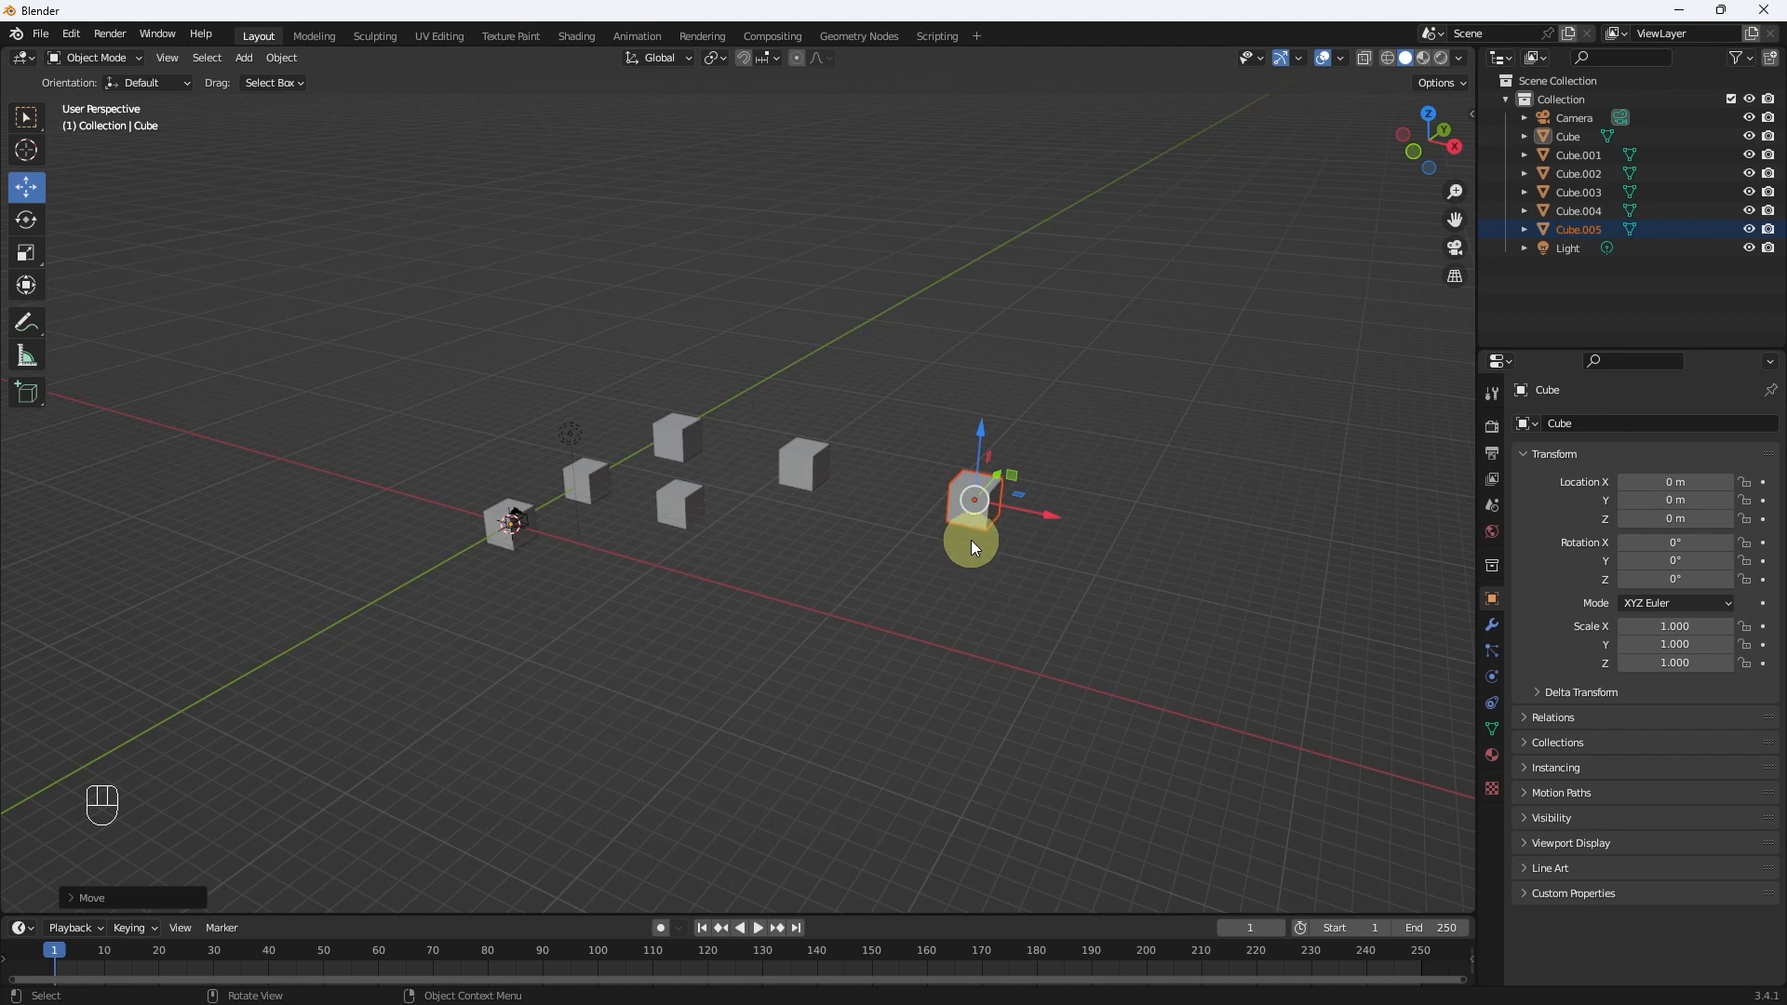
pyautogui.click(26, 116)
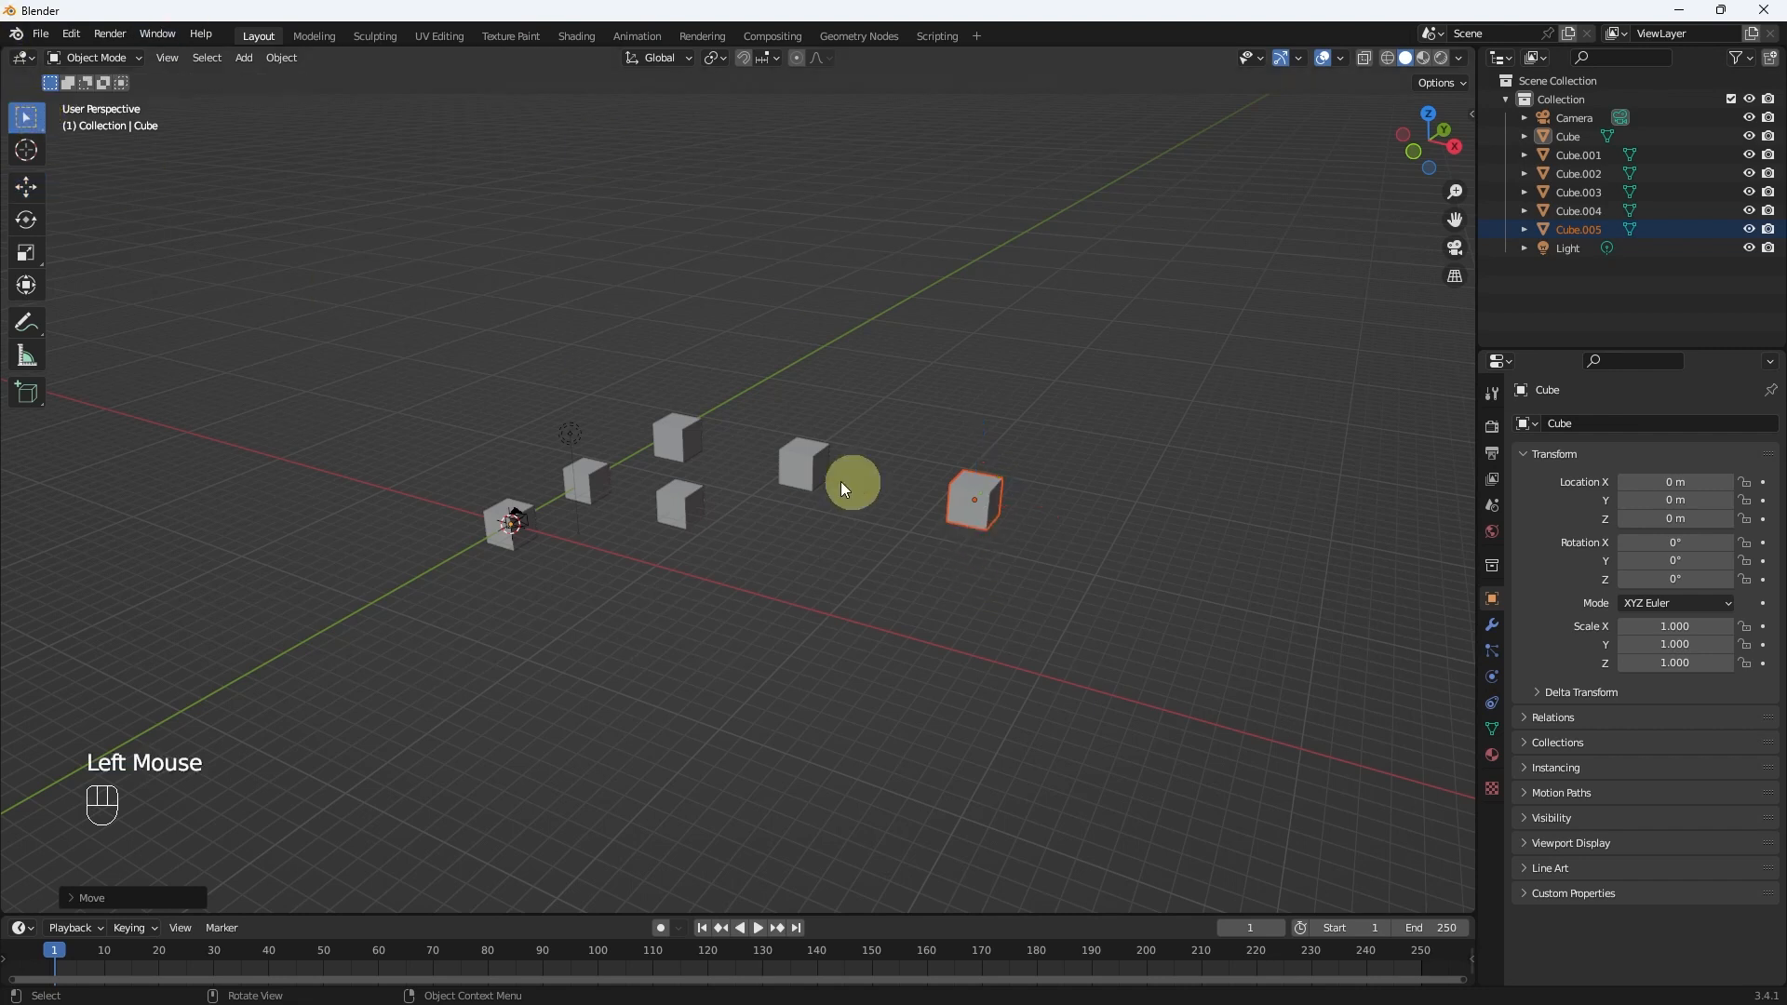
pyautogui.moveTo(1007, 510); pyautogui.dragTo(939, 488, button='middle')
pyautogui.scroll(-2, 917, 465)
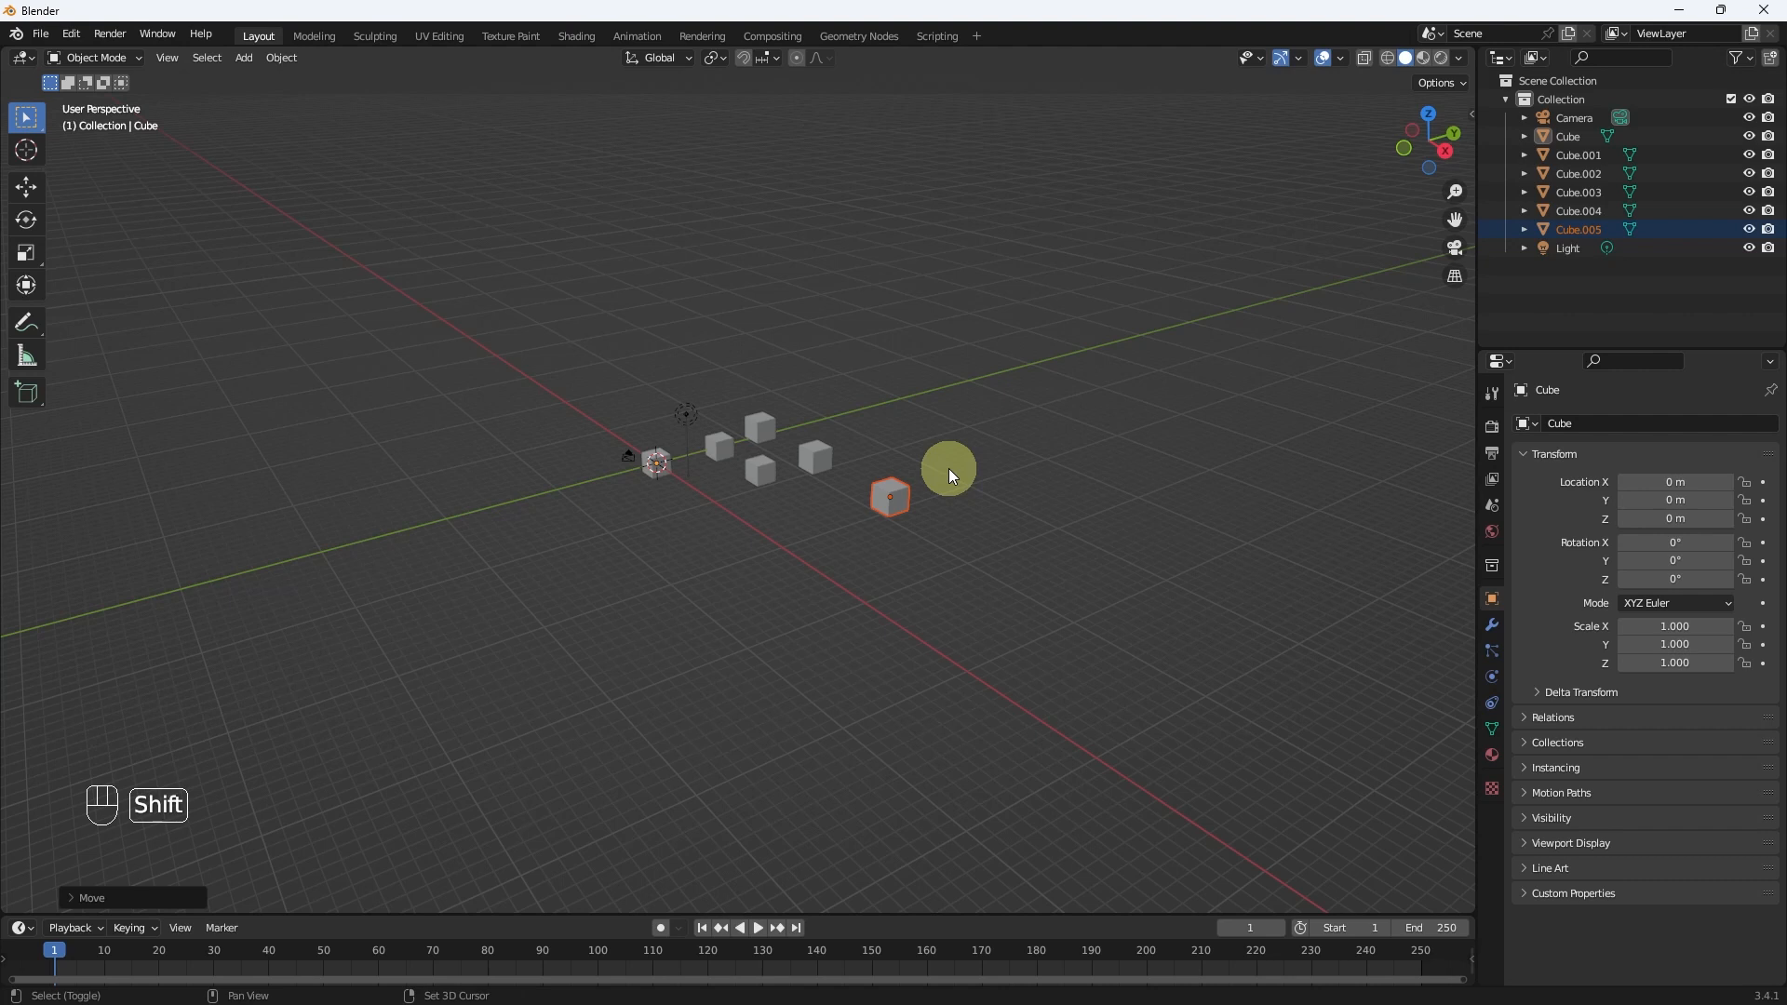
pyautogui.hotkey('shift', 'd')
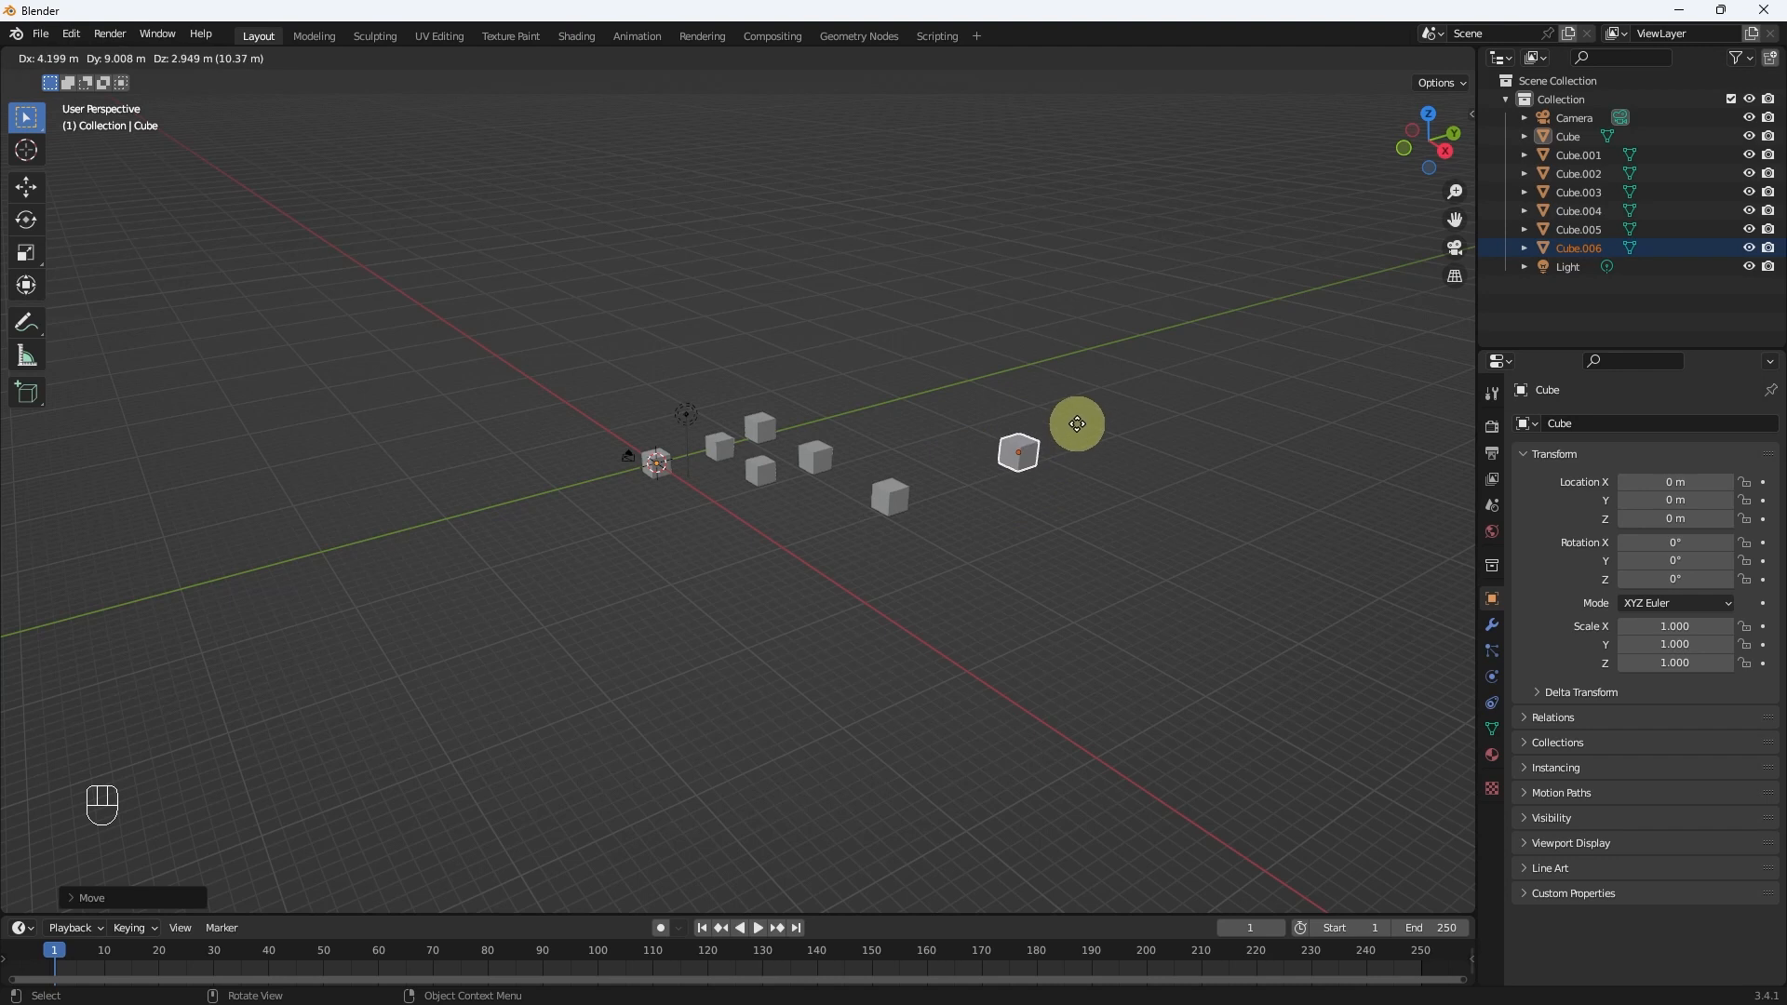
pyautogui.click(1066, 433)
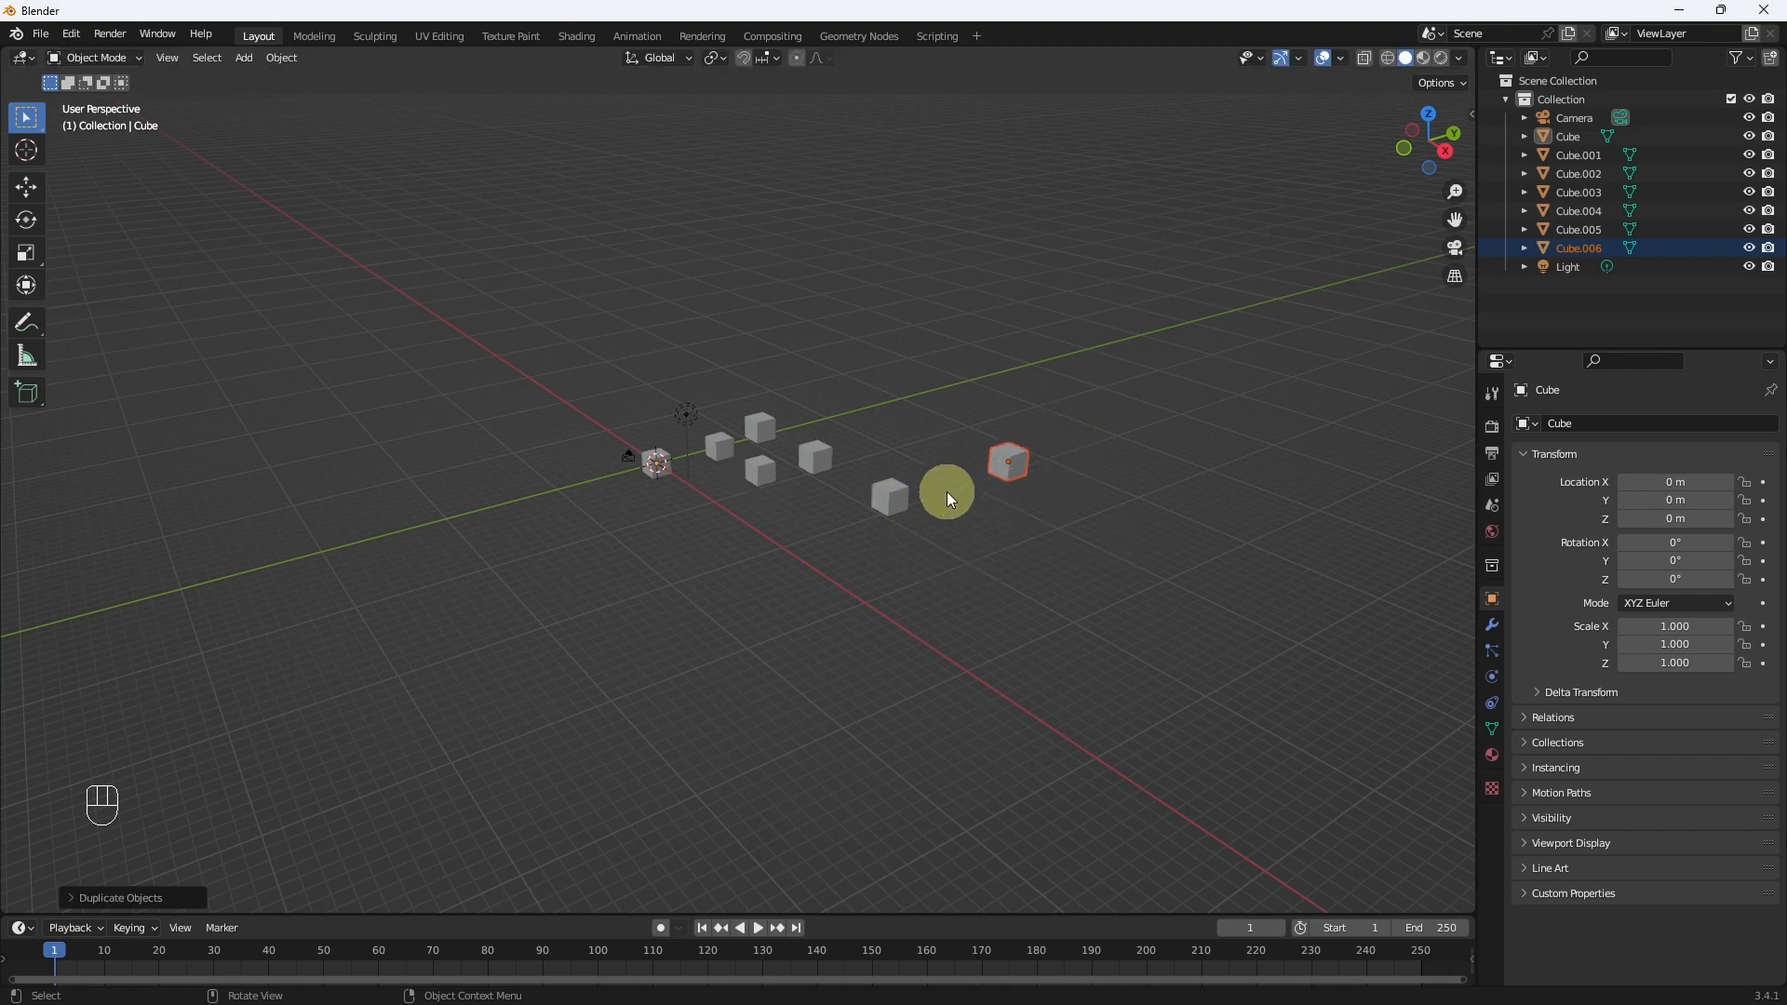